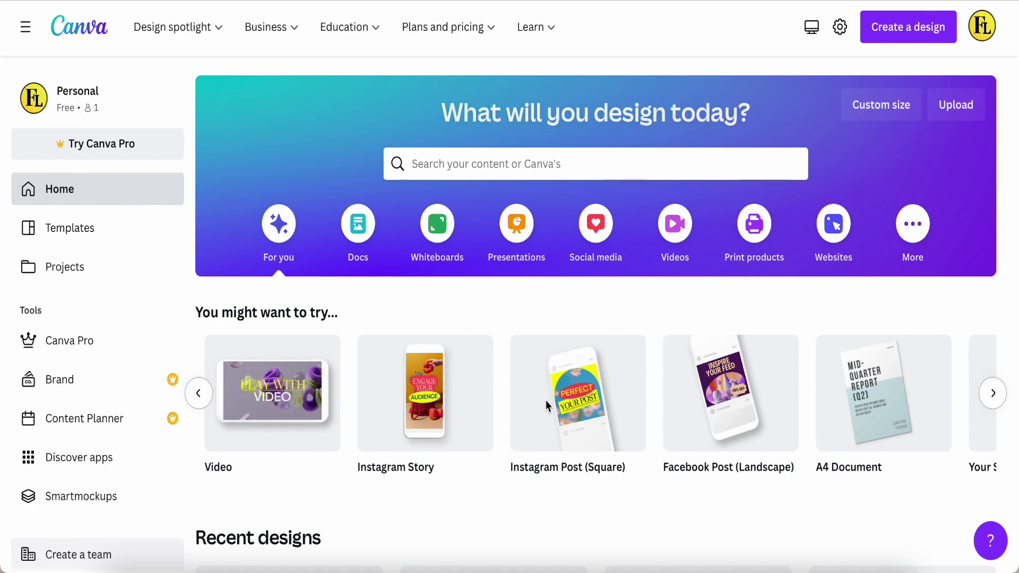
- Open the Clipping 3D logo design, scroll through its pages and preview it in Present mode
mouse_move(546, 401)
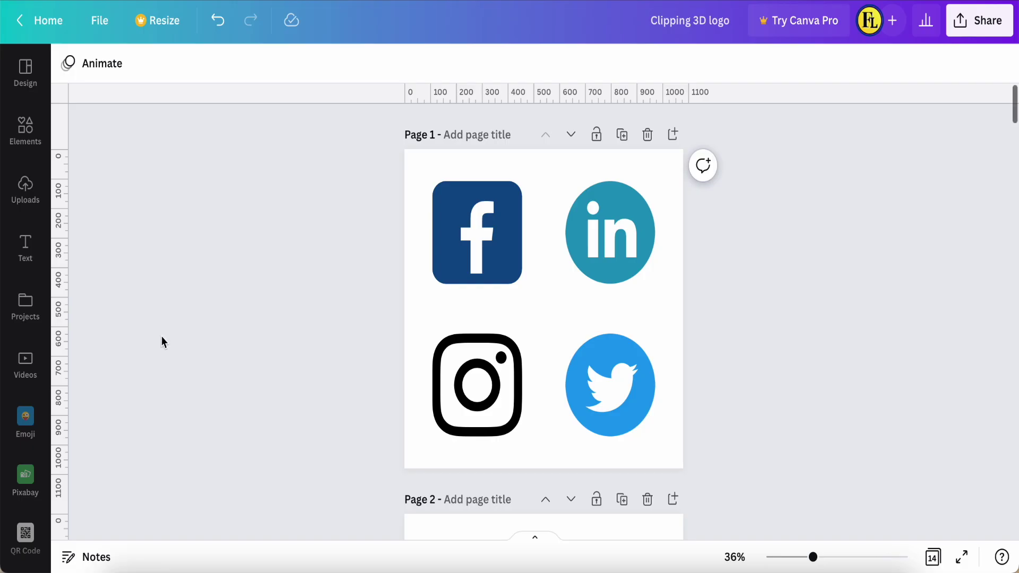
scroll(162, 337, down, 20)
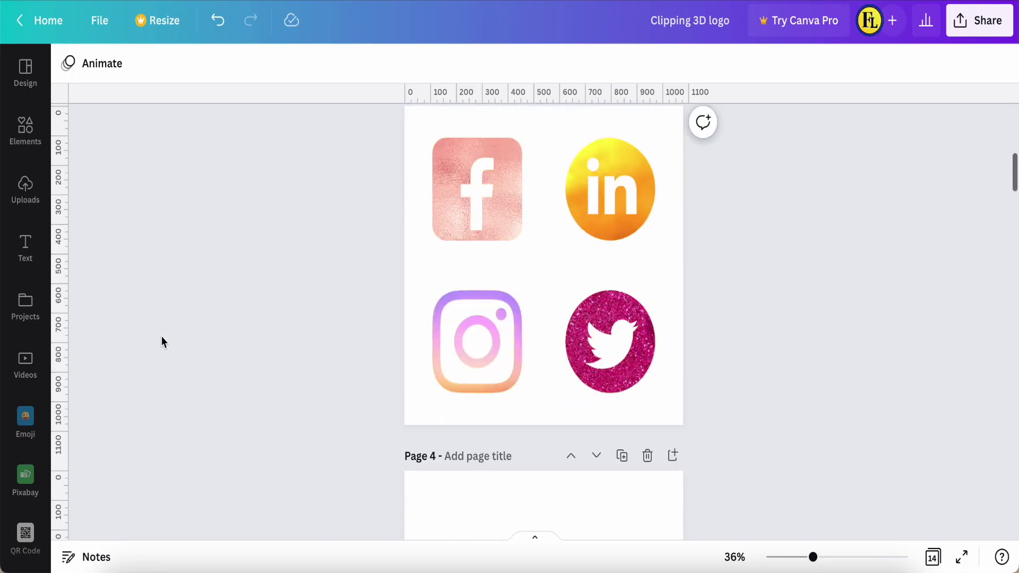
scroll(162, 337, down, 1)
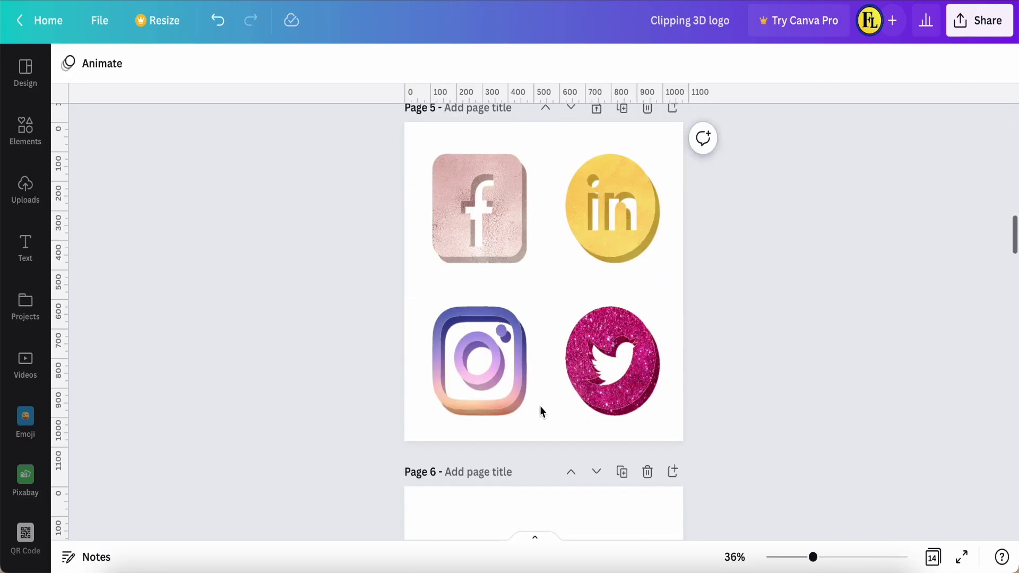
click(962, 557)
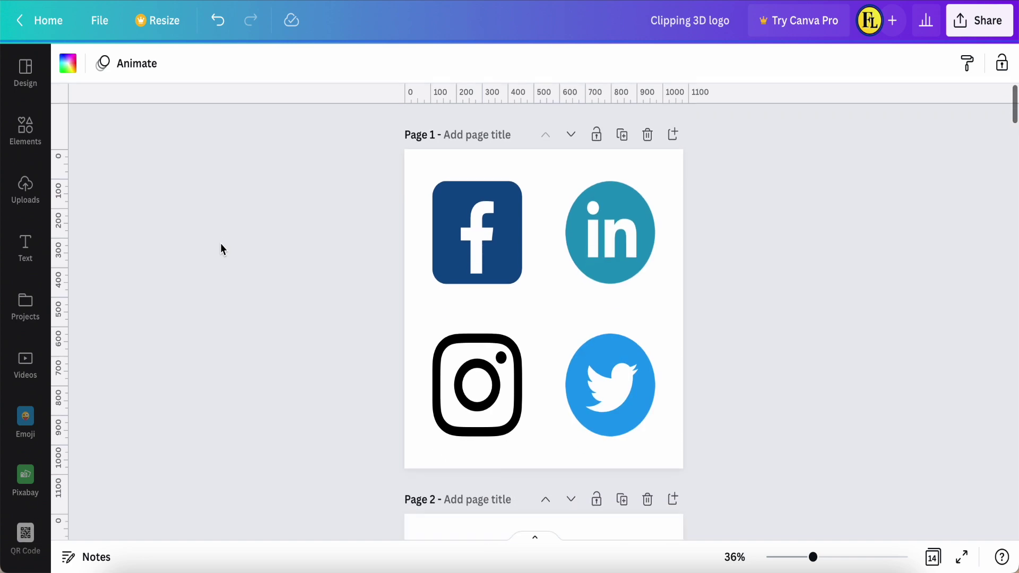
- Search the Elements library for 'facebook', add a Facebook graphic, then delete it again
click(25, 130)
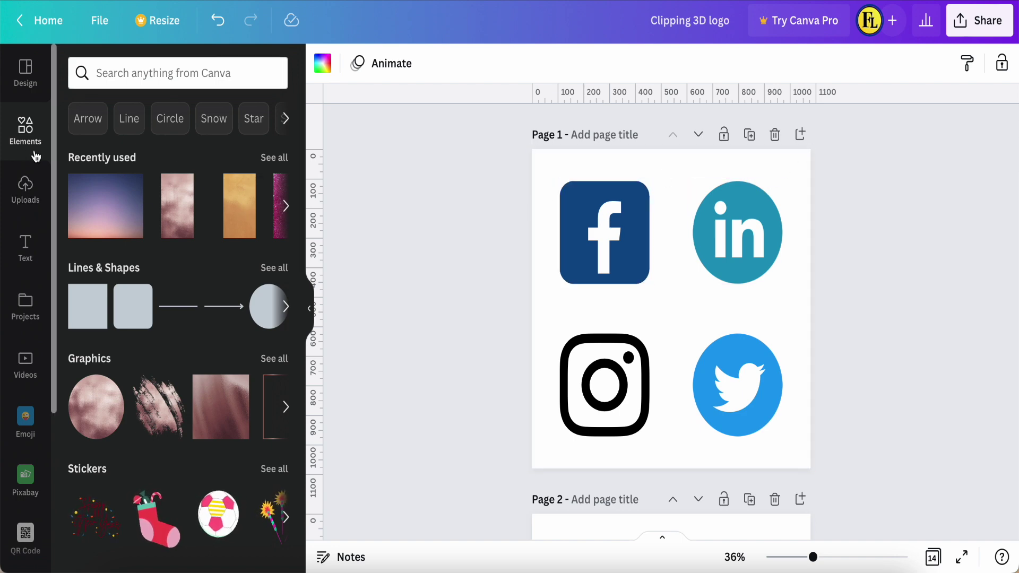
click(140, 75)
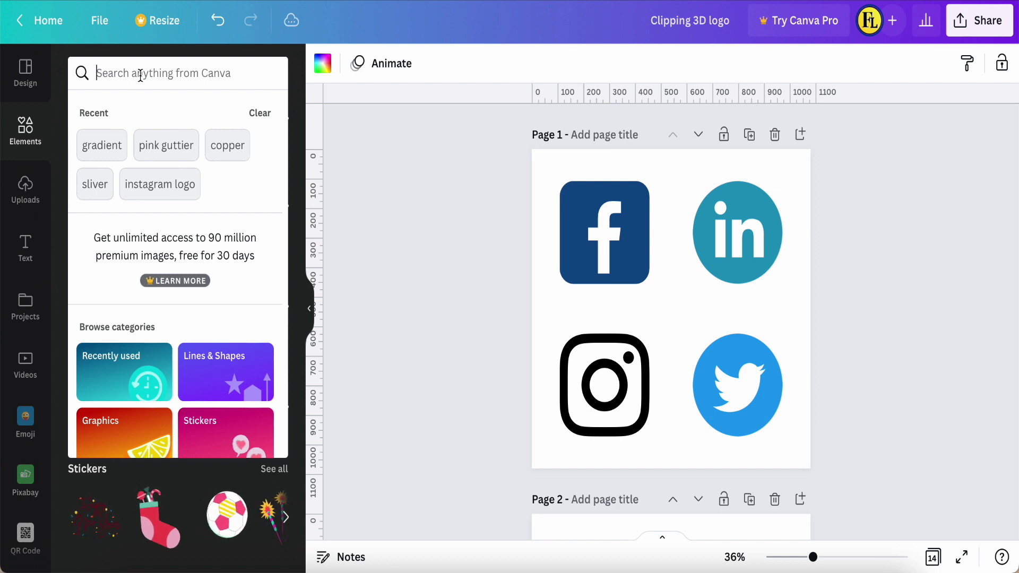
text(f)
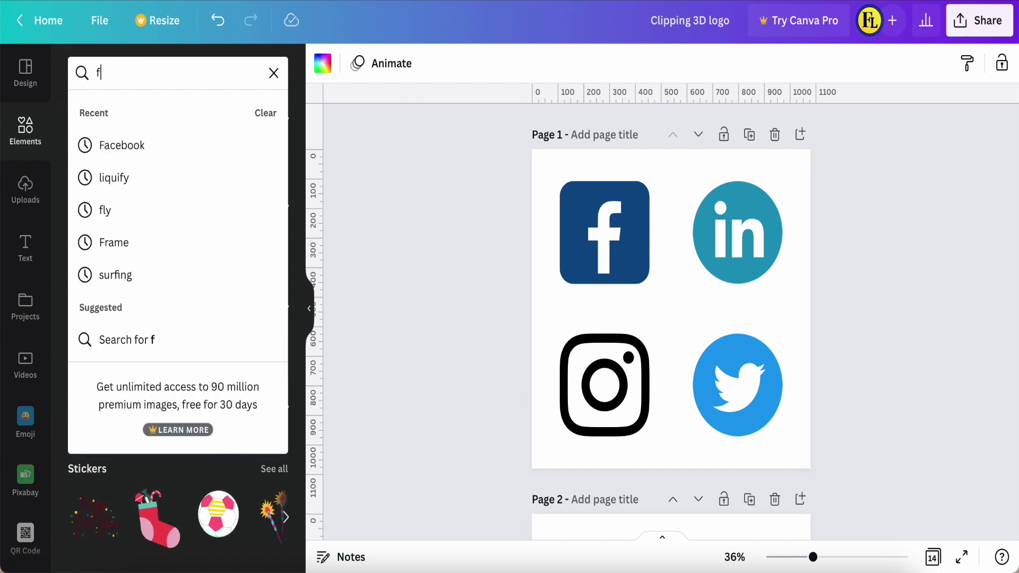
text(acebook)
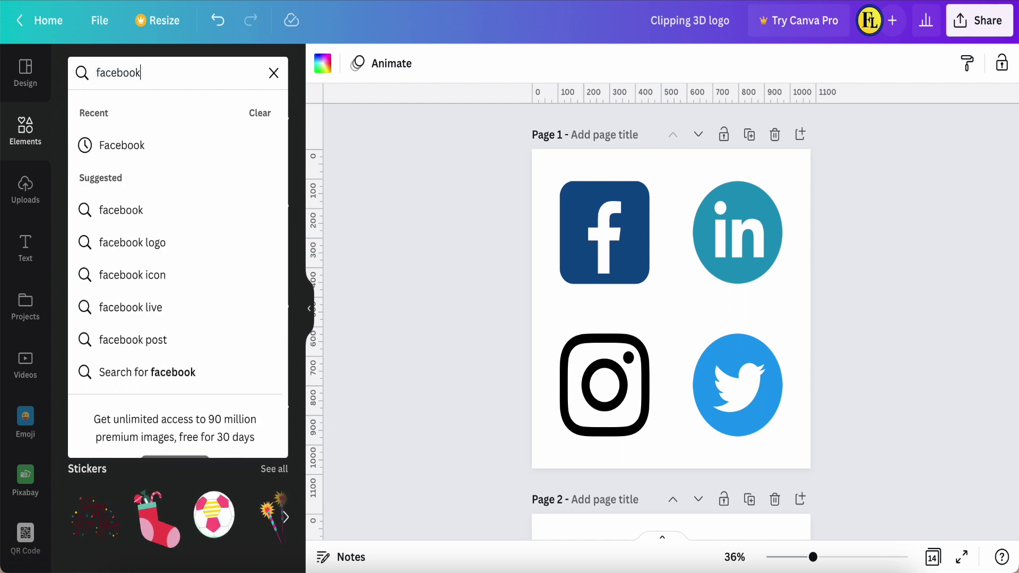
key(Return)
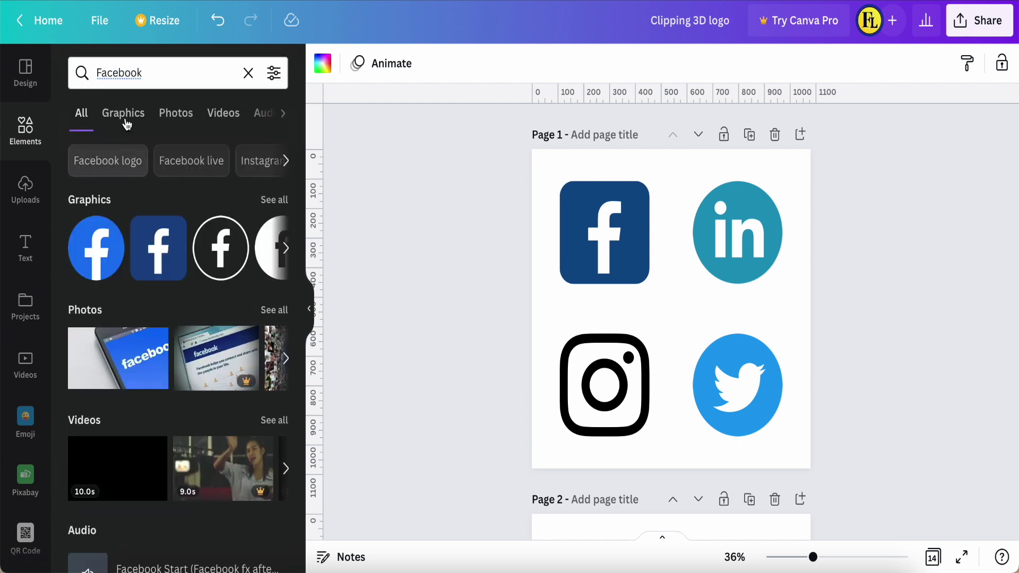
click(153, 259)
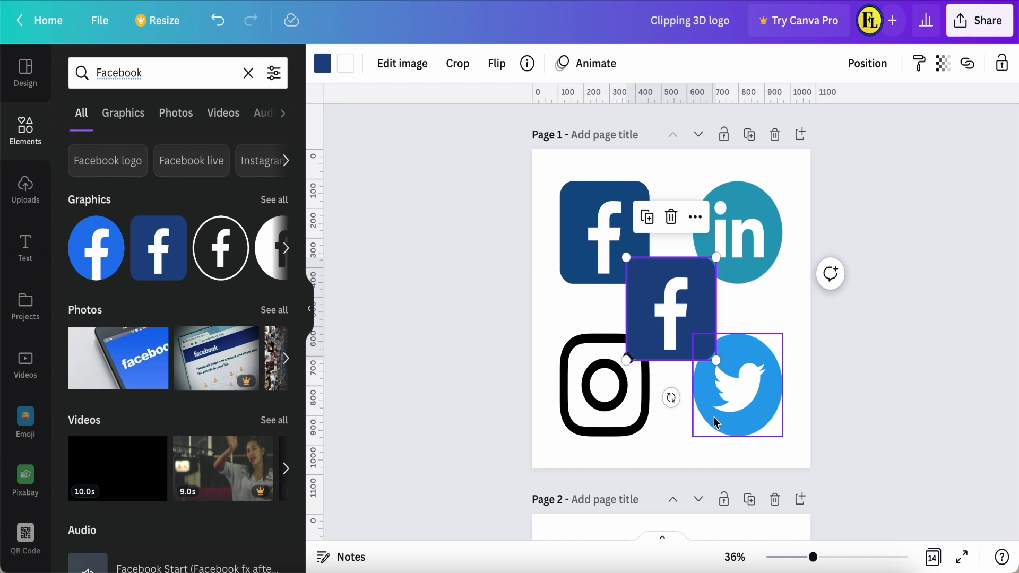
key(Delete)
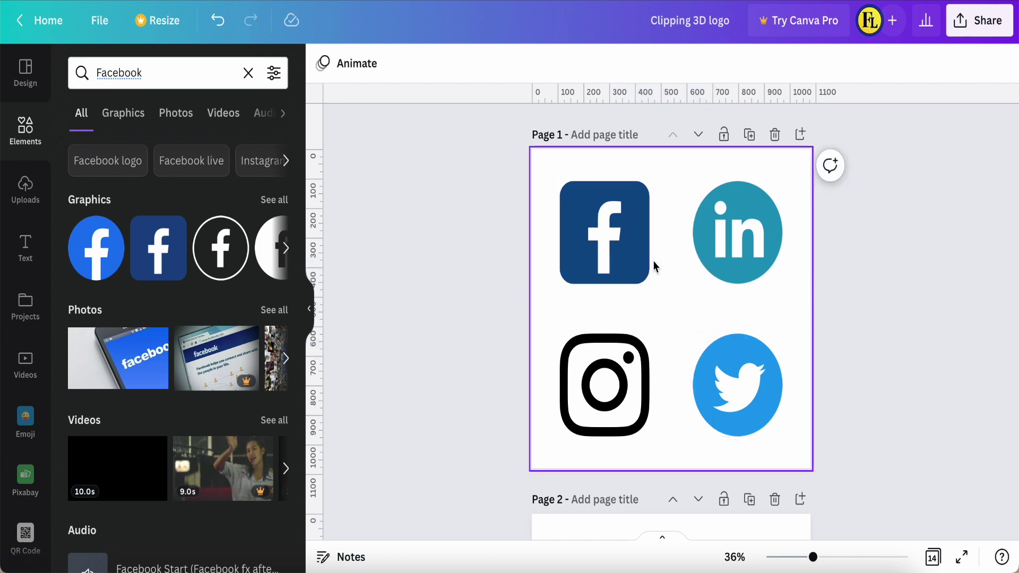
- Give the Facebook and LinkedIn icons the yellow document colour, then scroll to page 2
click(642, 263)
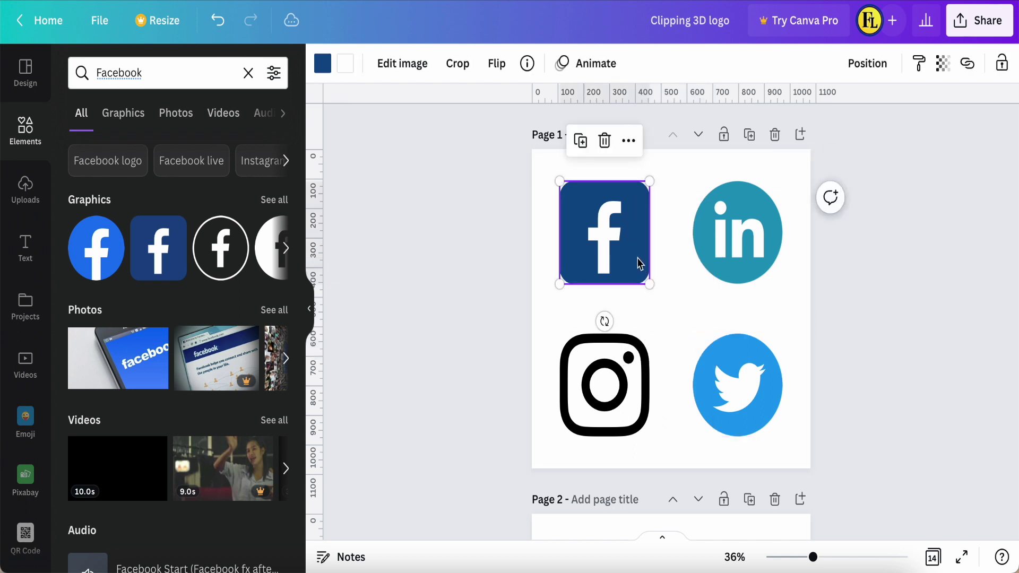
click(326, 72)
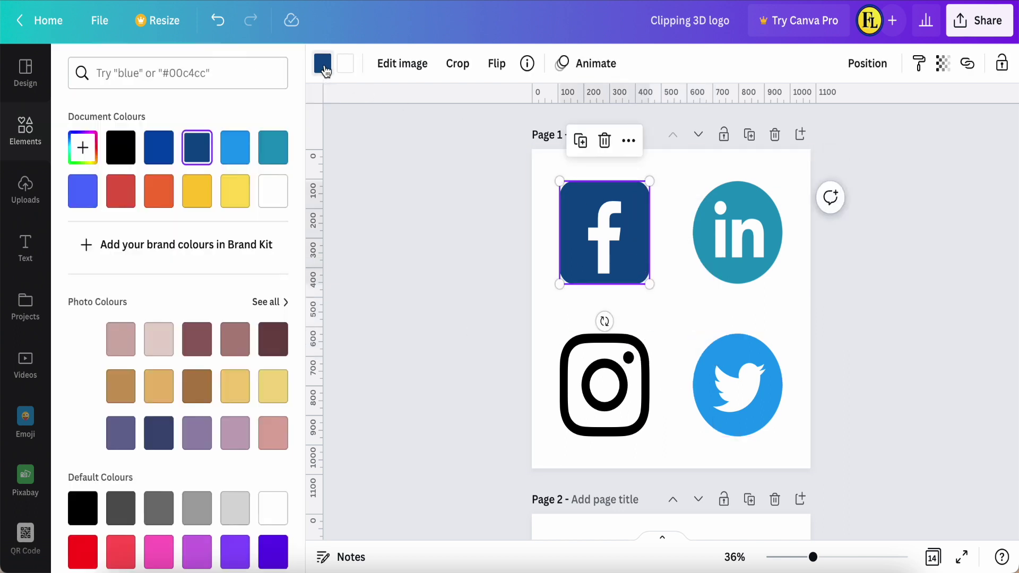
click(235, 191)
click(722, 259)
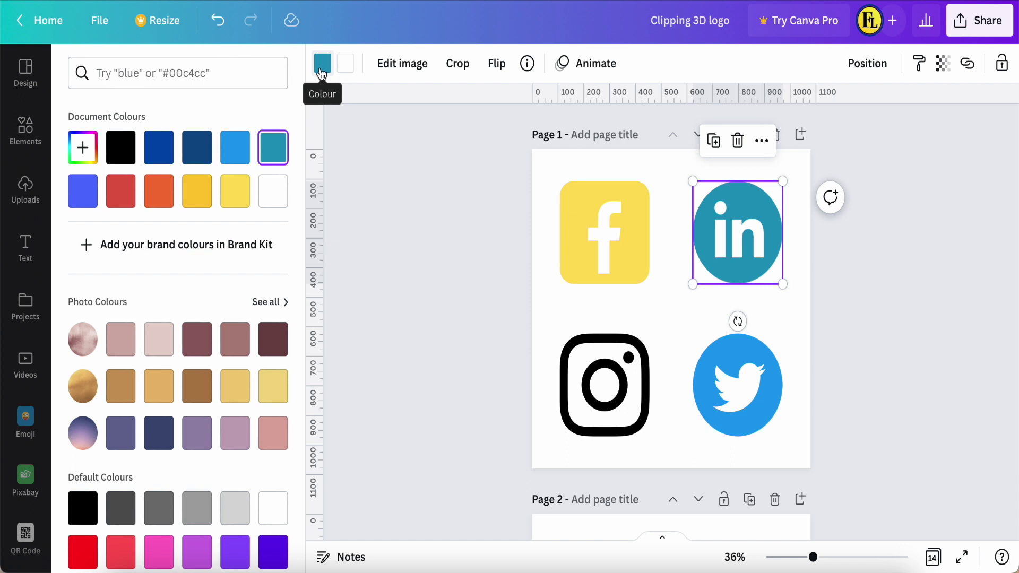
click(236, 190)
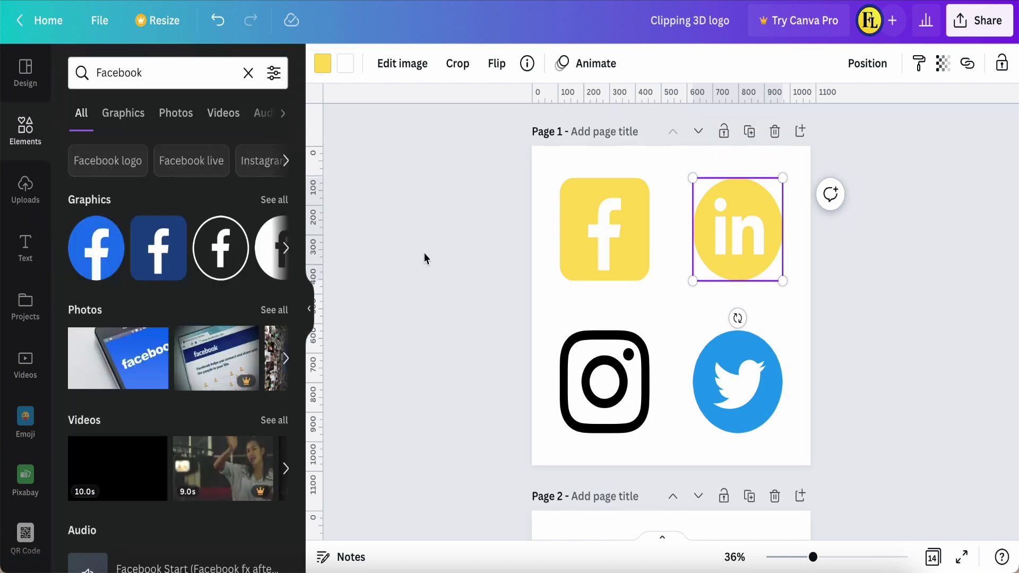
scroll(423, 257, down, 6)
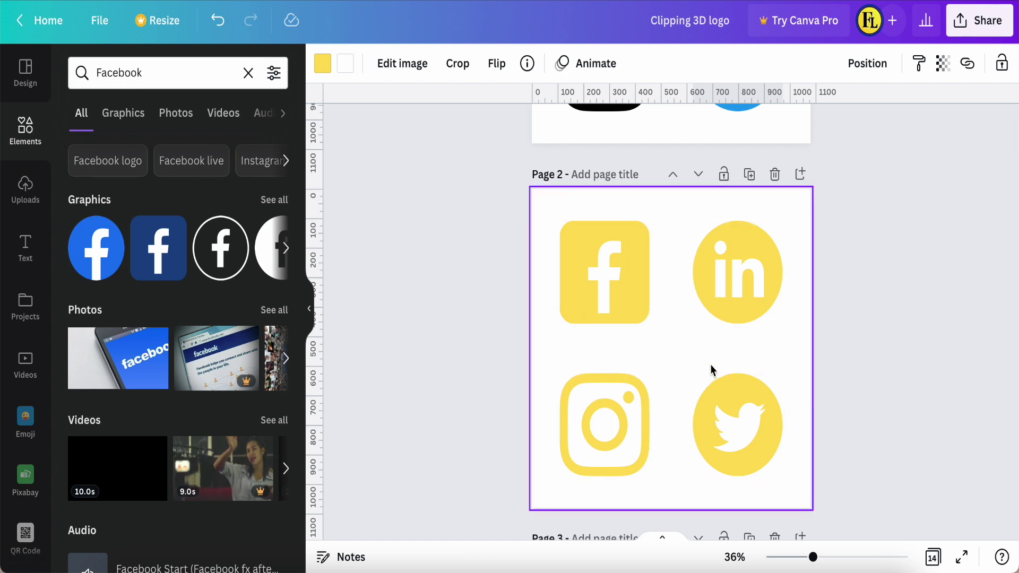
- Download only page 2 of the design as a PNG and dismiss the confirmation
click(965, 29)
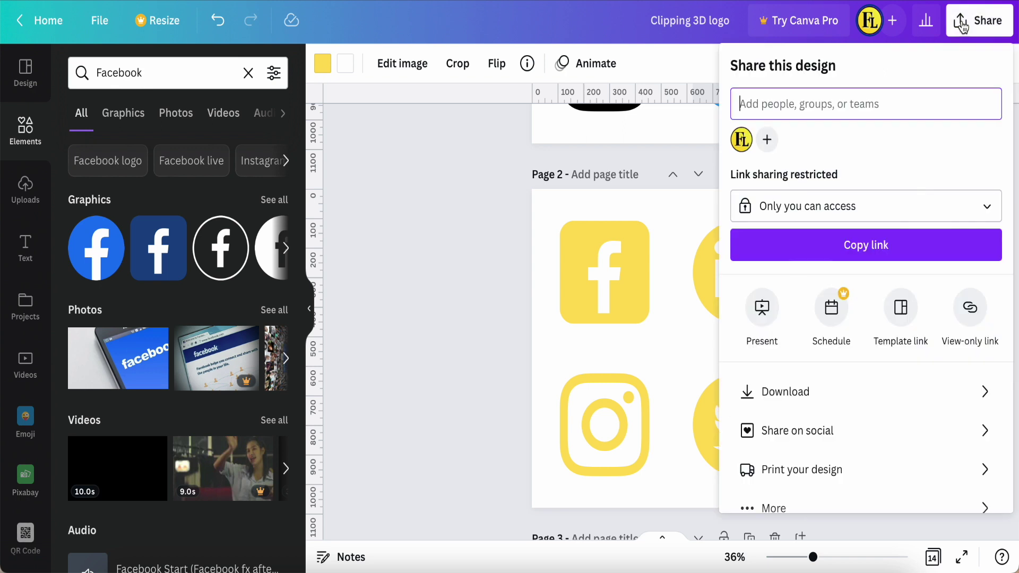
click(843, 394)
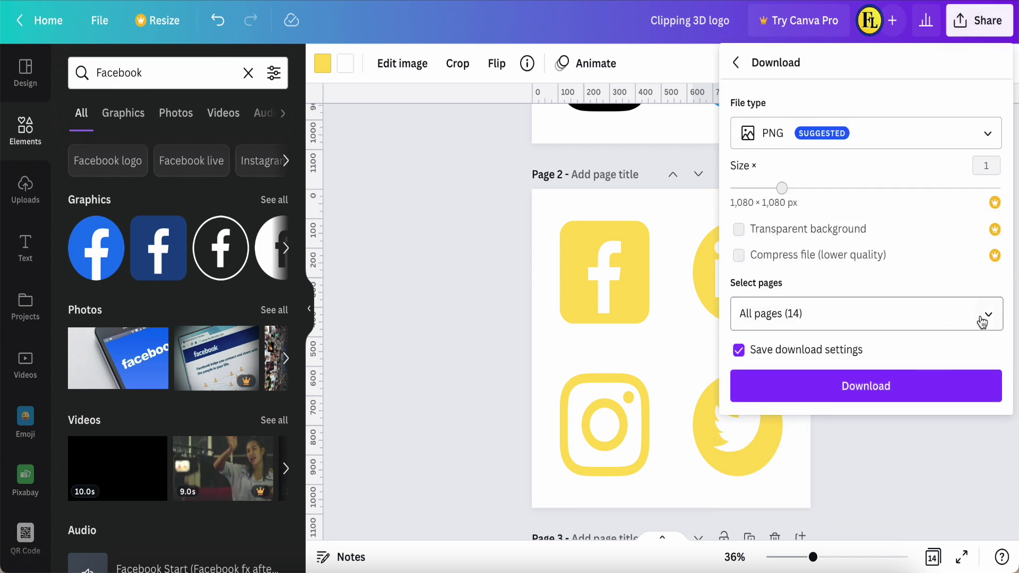
click(984, 320)
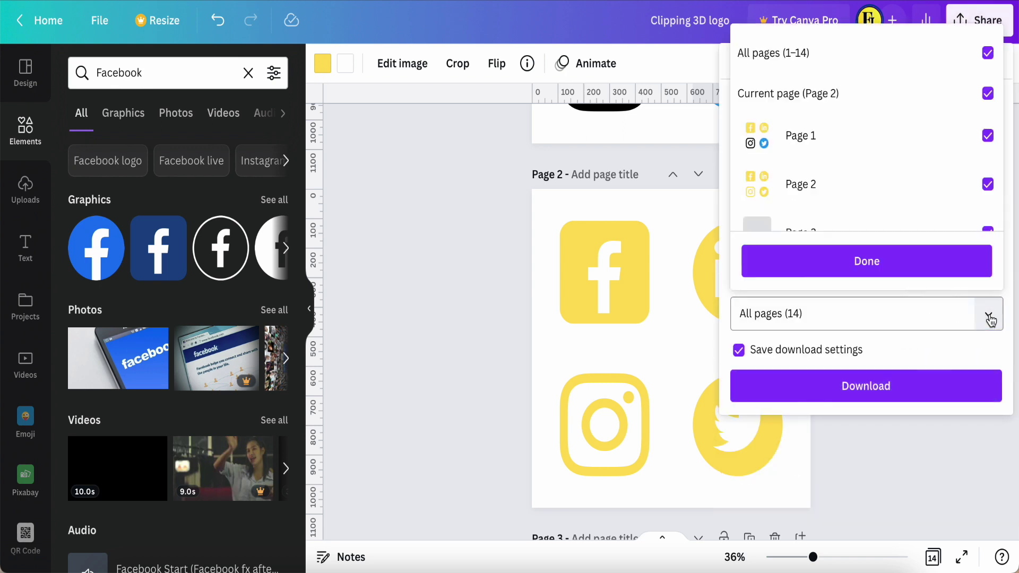
click(765, 65)
click(773, 96)
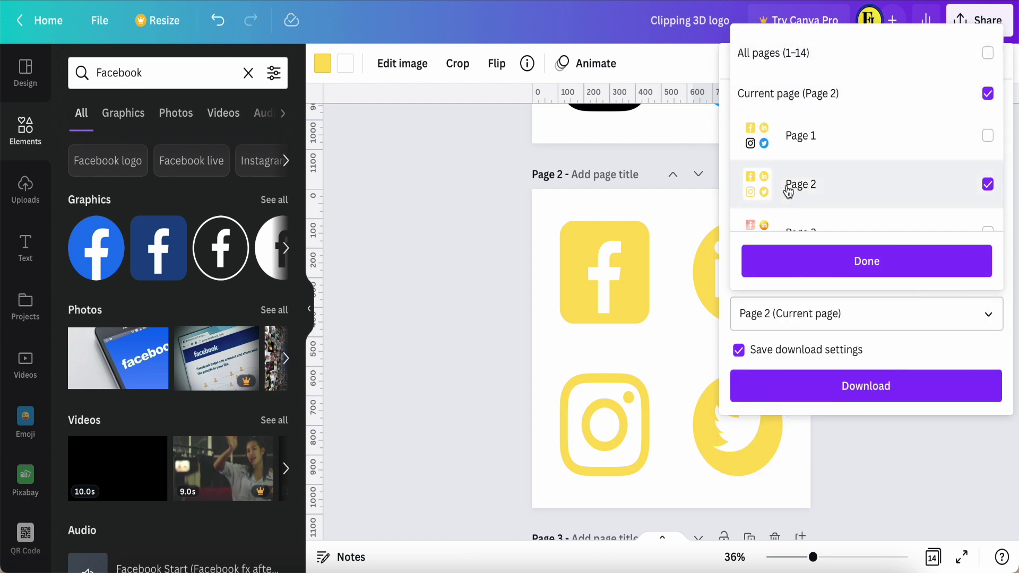
click(865, 263)
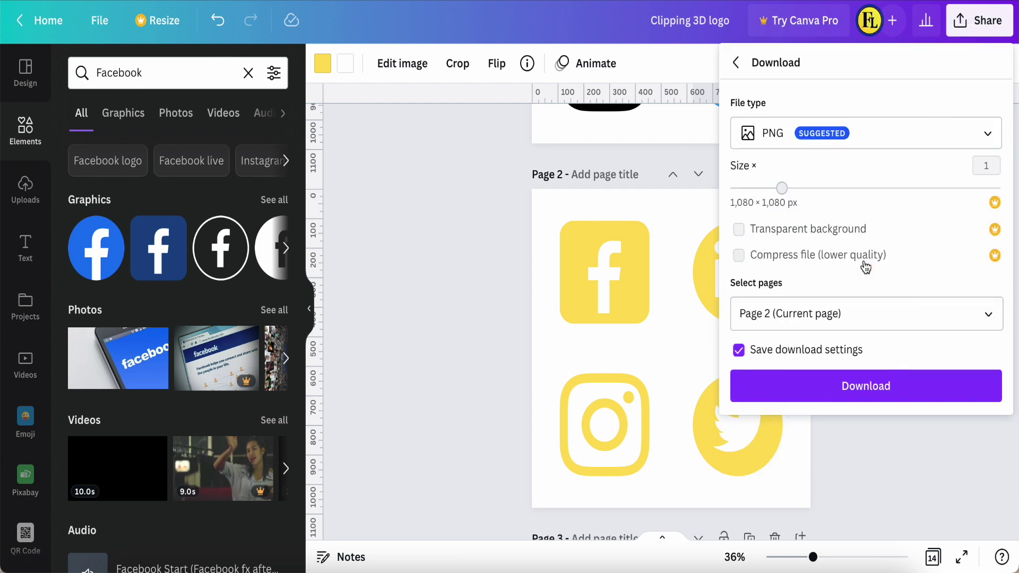
click(853, 384)
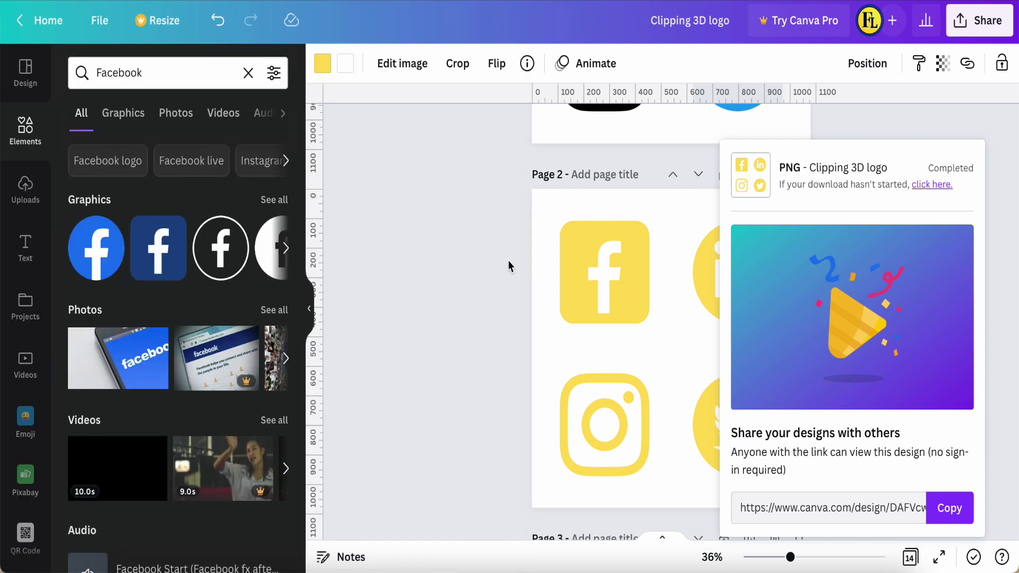
click(746, 178)
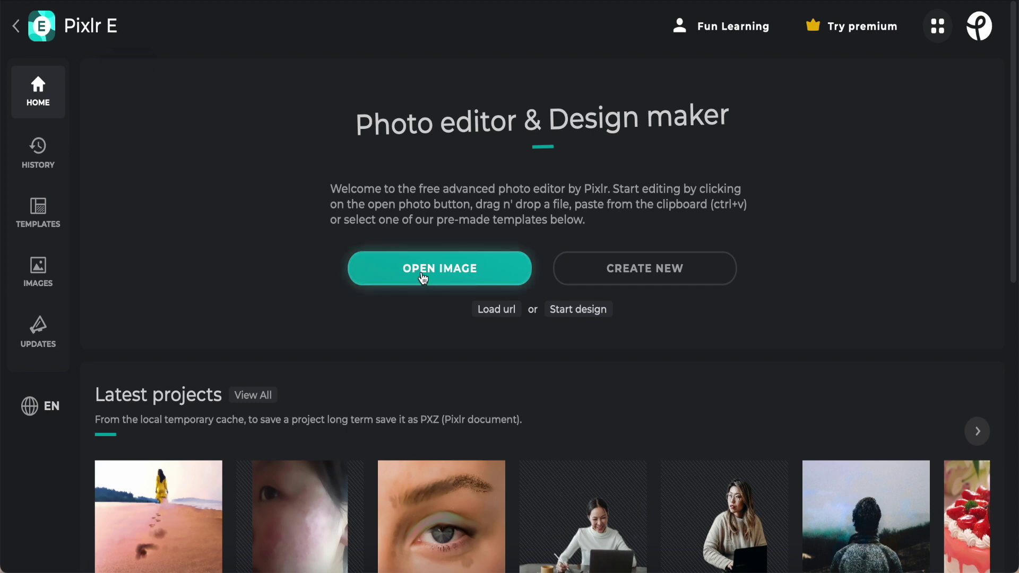
- Open Clipping 3D logo.png in Pixlr E and unlock its background layer
click(423, 277)
click(522, 171)
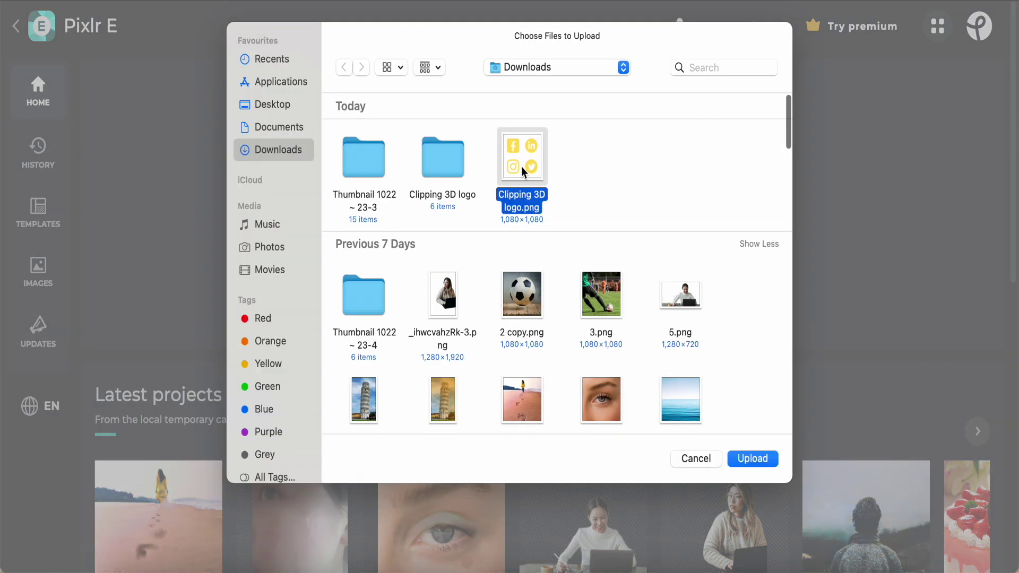
click(753, 459)
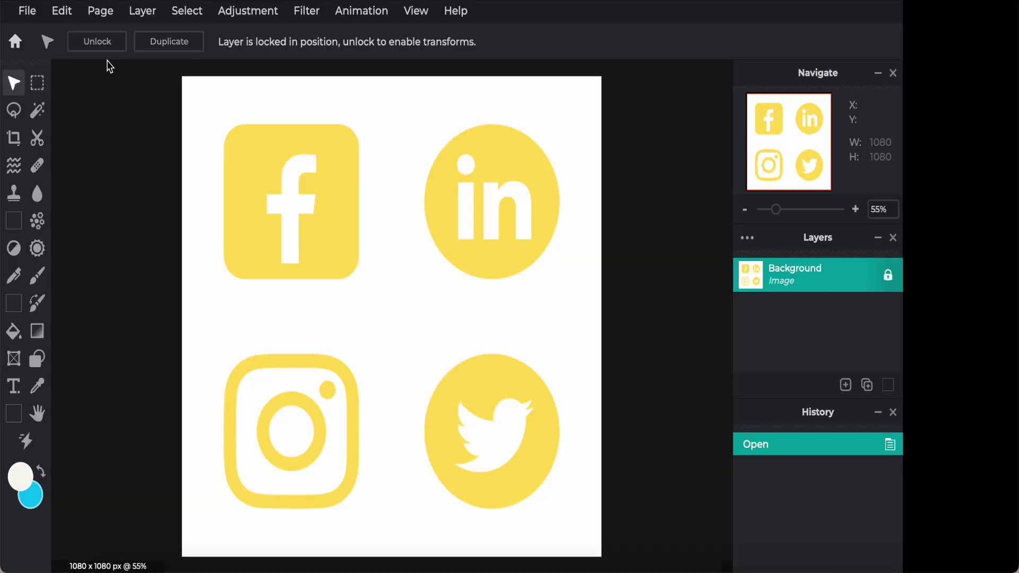
click(101, 43)
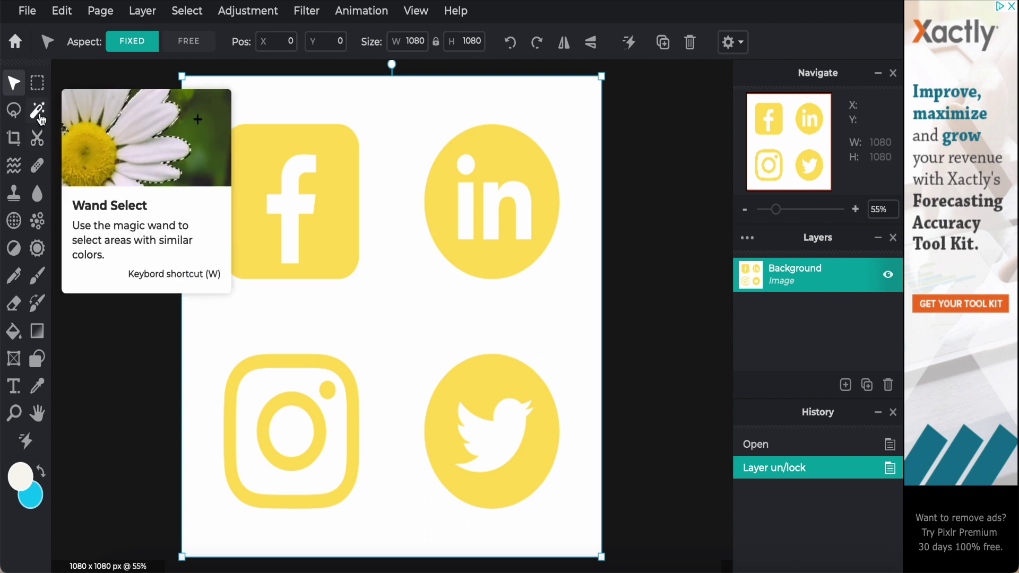
- Set up the Magic Wand with tolerance 15 in Add to Selection mode
click(40, 115)
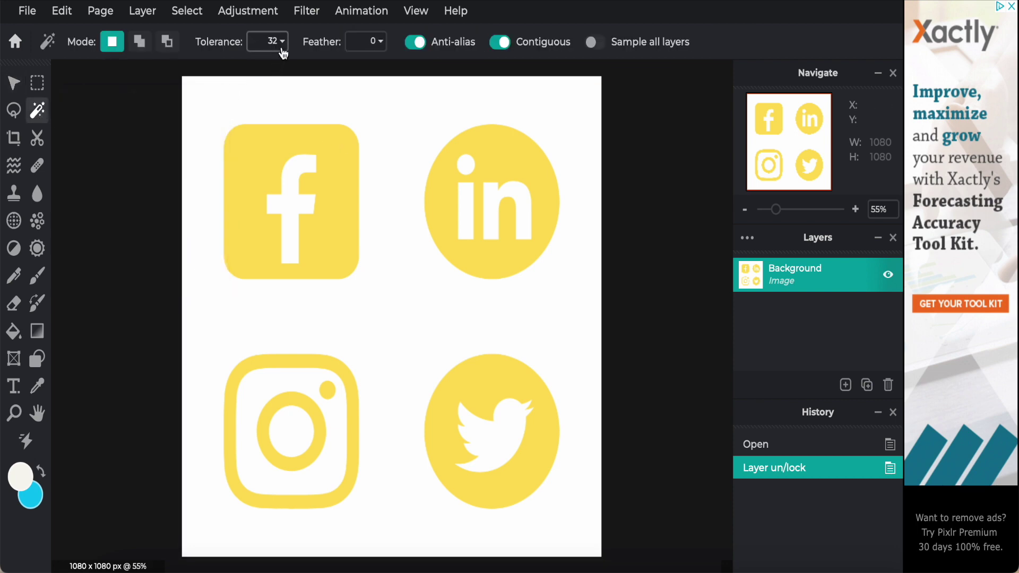
click(282, 43)
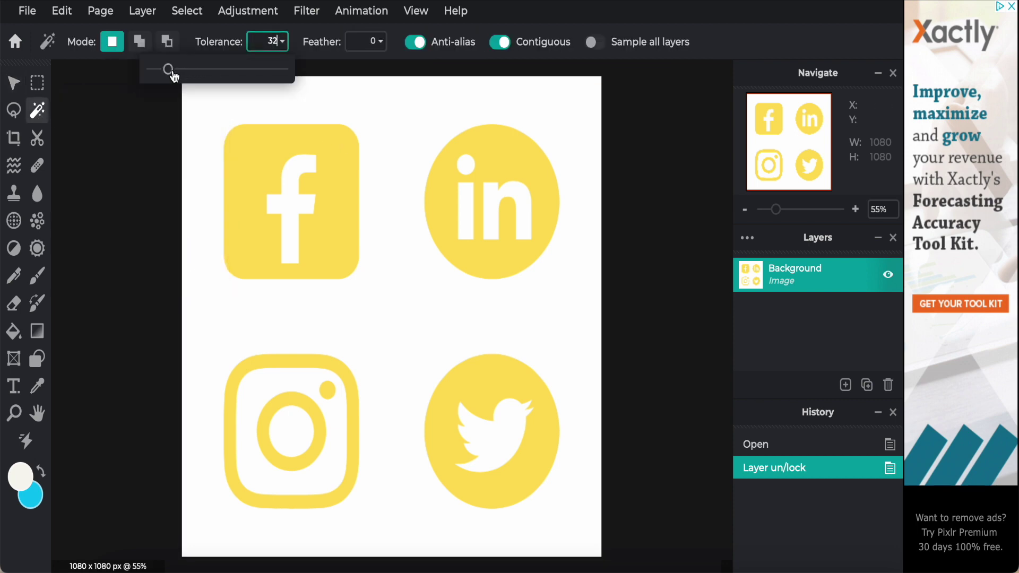
drag(169, 74, 162, 75)
click(118, 118)
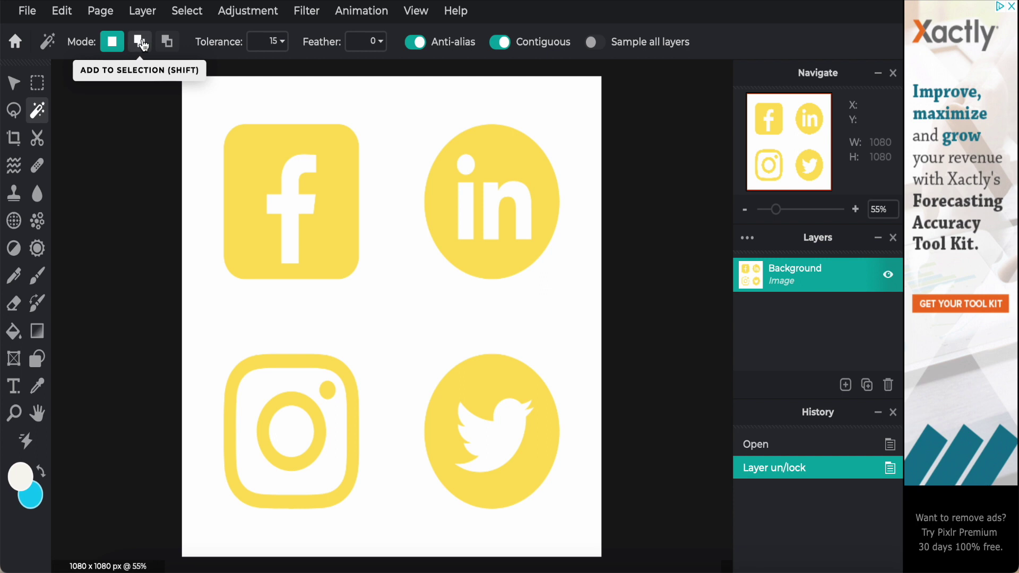
click(141, 44)
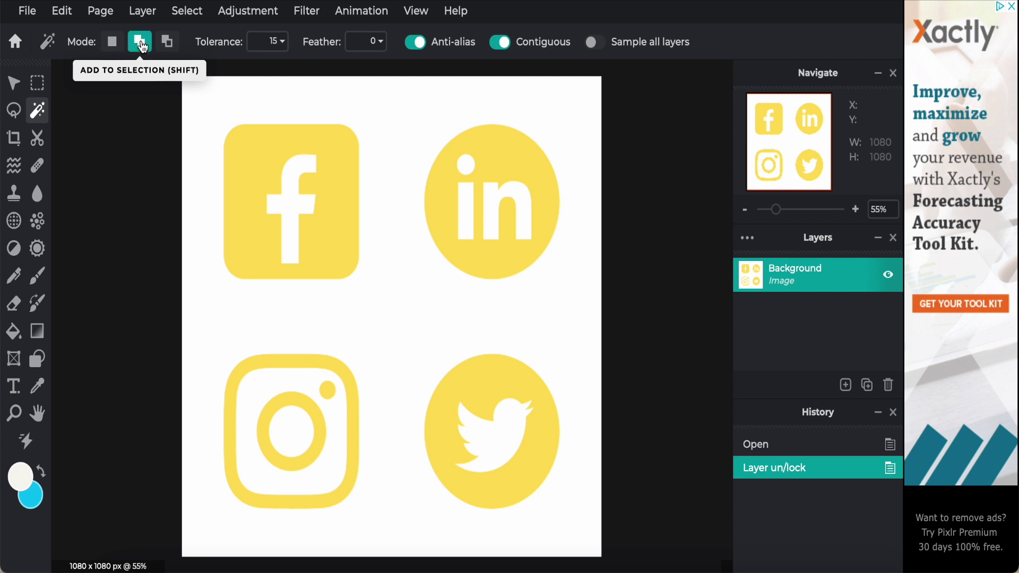
- Wand-select the yellow Facebook, LinkedIn, Instagram and Twitter shapes and delete them
click(247, 169)
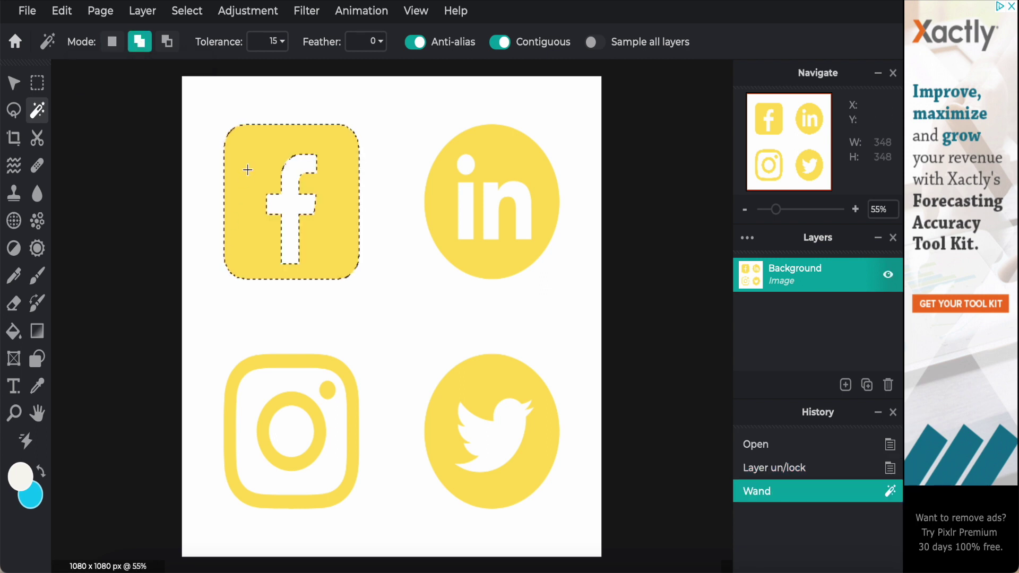
click(438, 201)
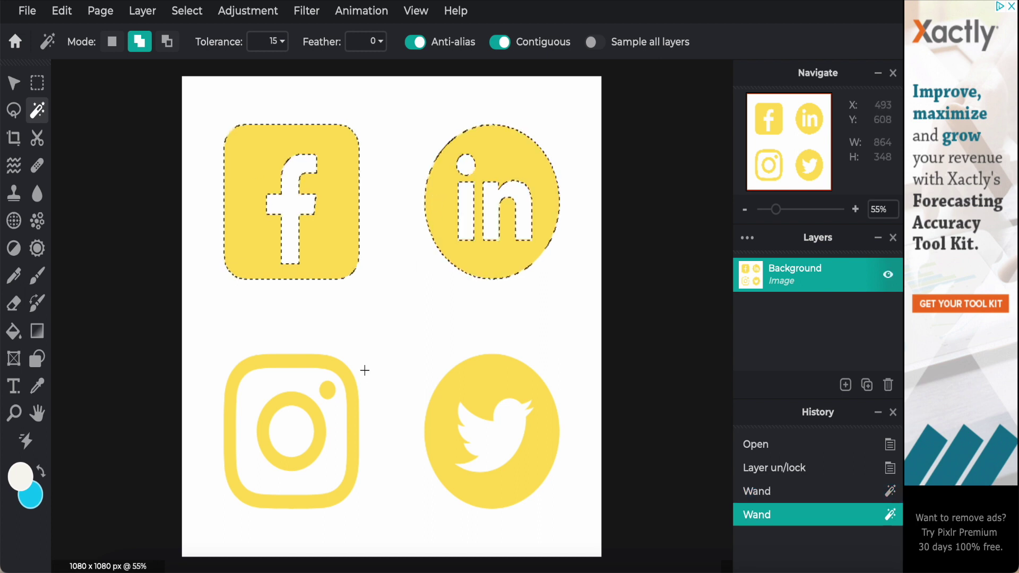
click(351, 412)
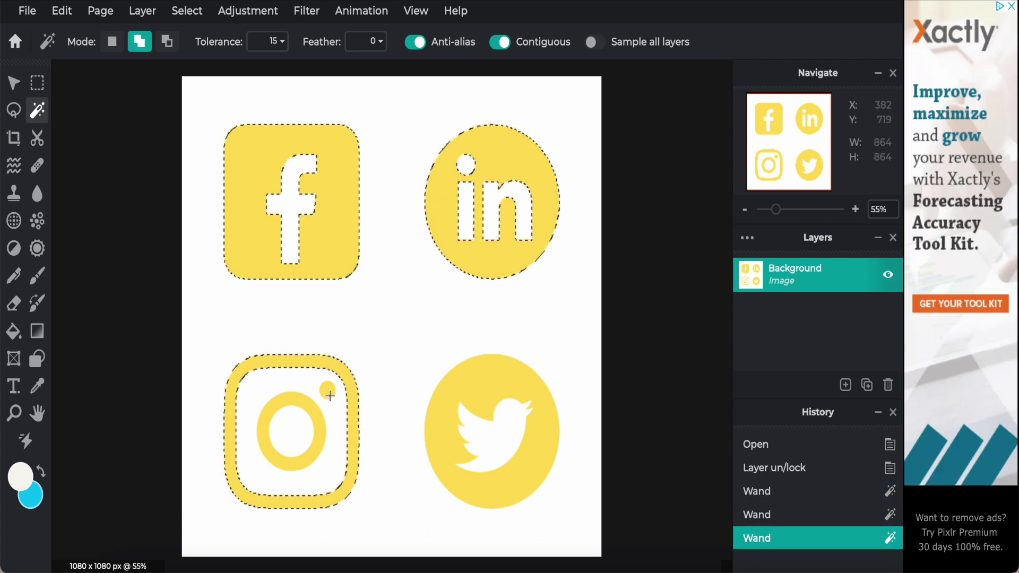
click(328, 390)
click(315, 433)
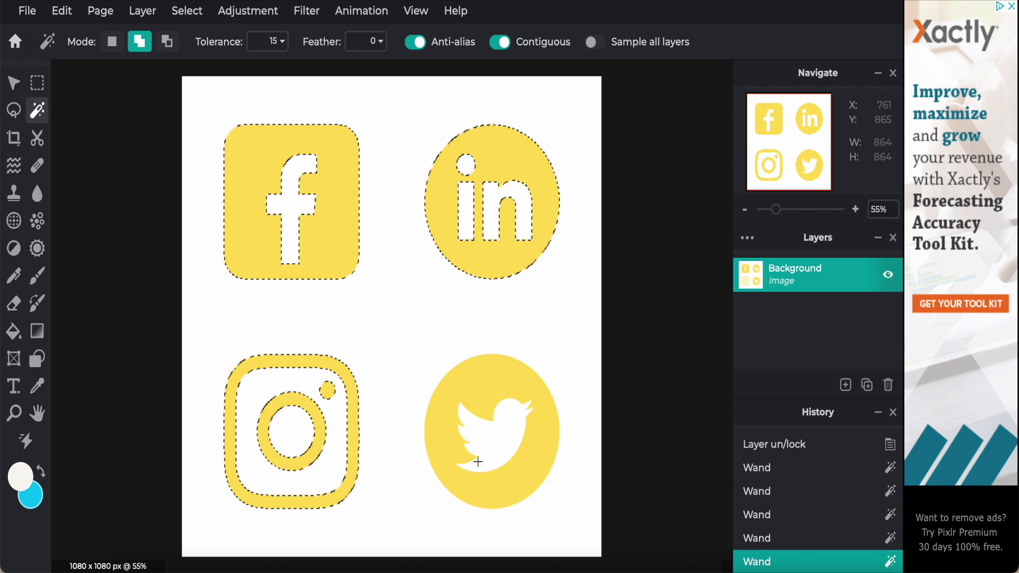
click(447, 448)
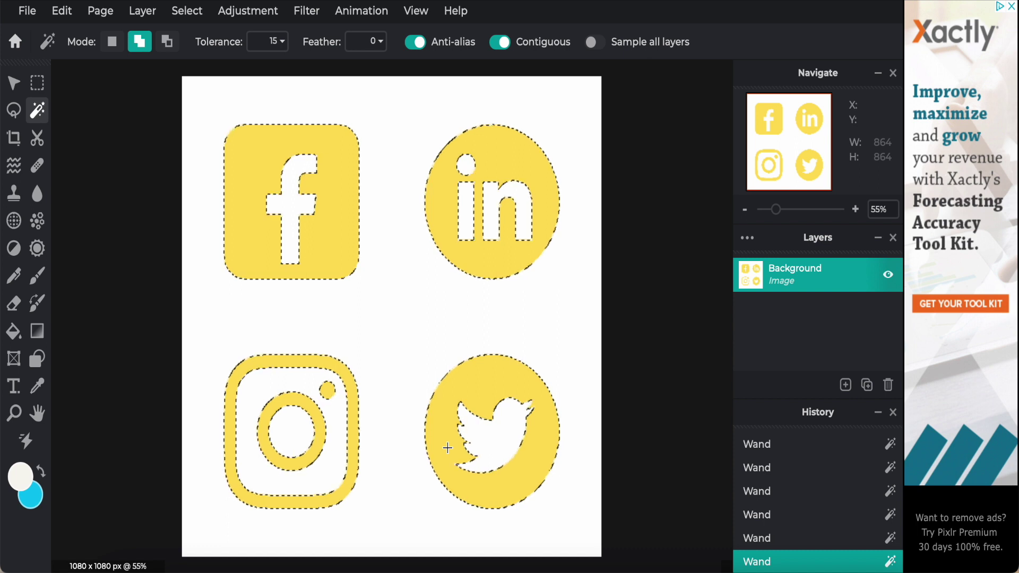
key(Delete)
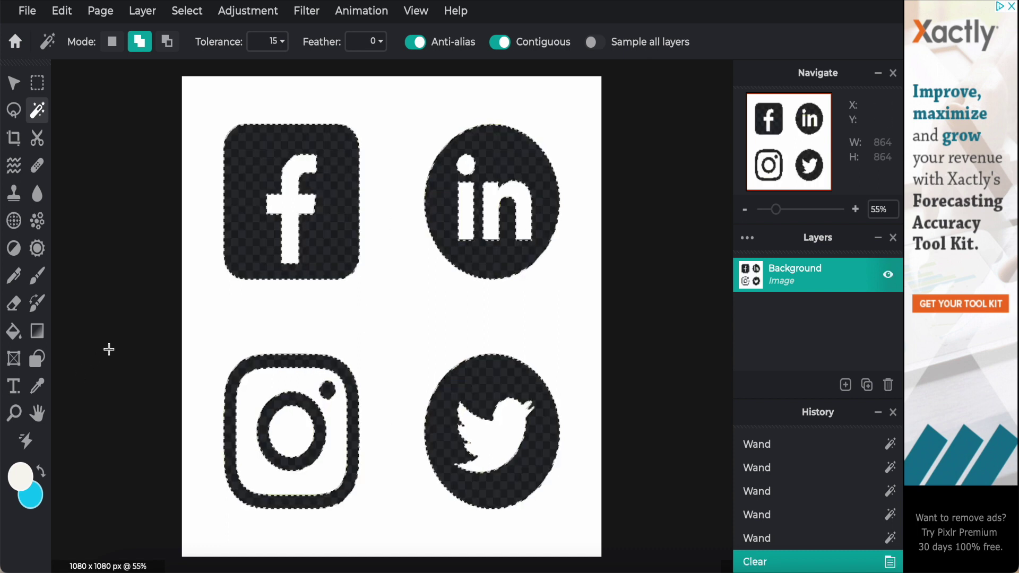
- Deselect everything and quick-export the cut-out image as a PNG
click(109, 349)
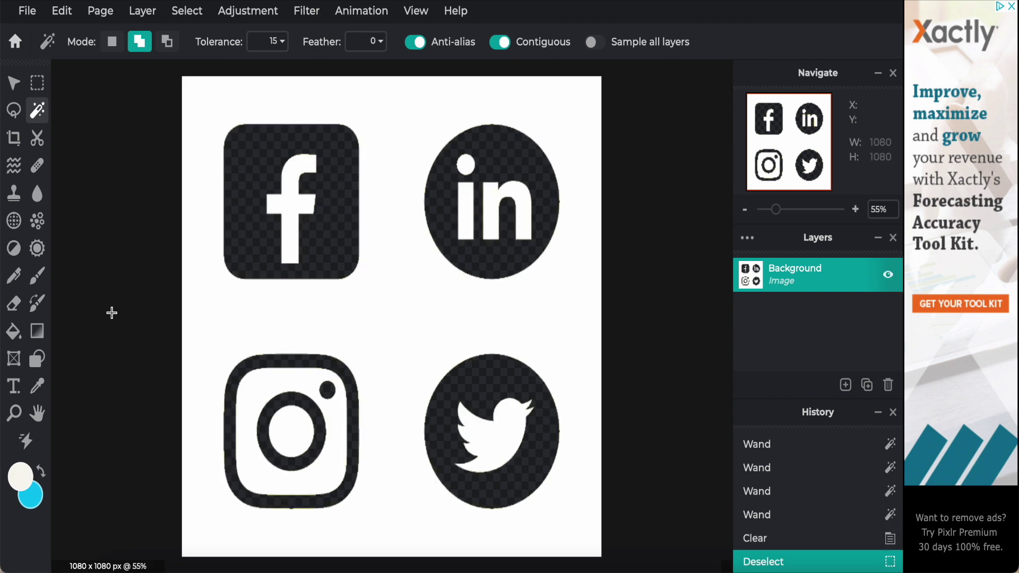
click(27, 10)
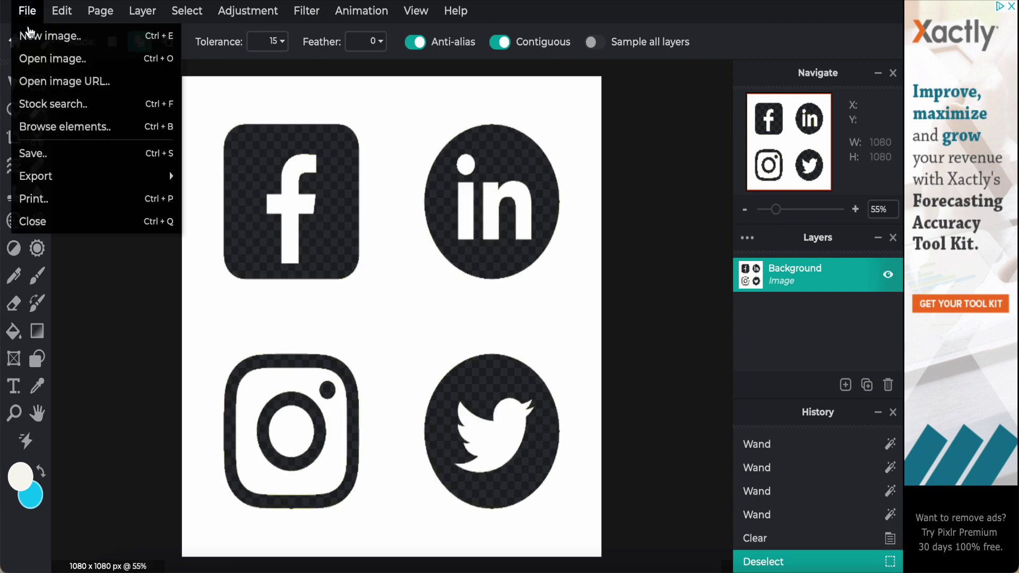
mouse_move(64, 183)
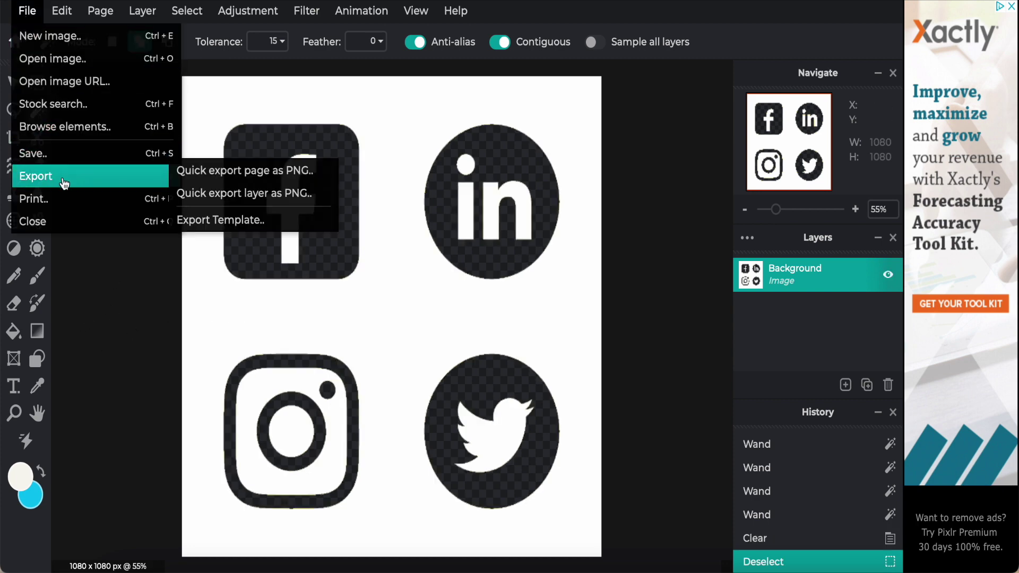
click(258, 170)
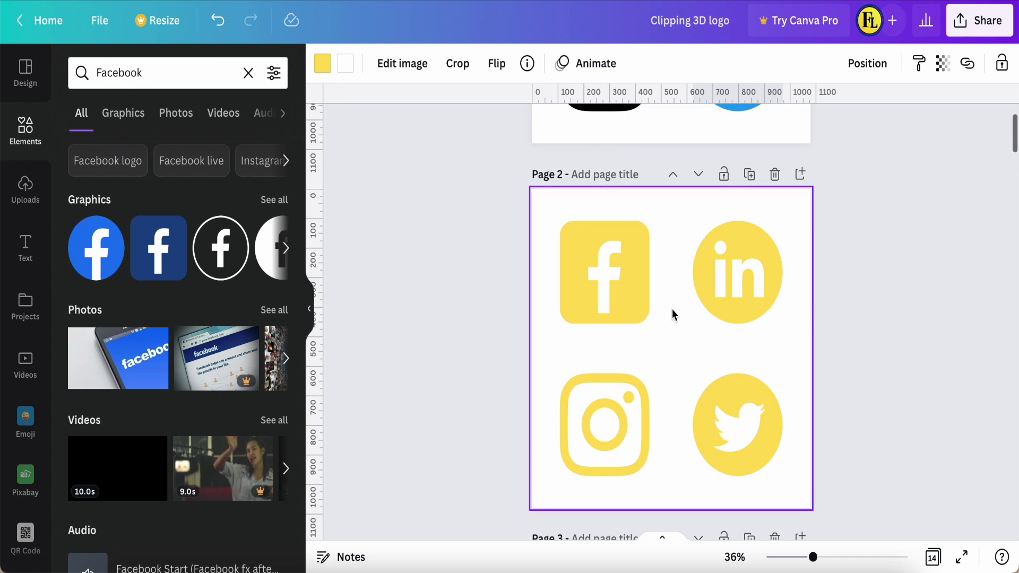
- Upload Clipping 3D logo-2.png from Downloads into Canva's Uploads
scroll(672, 308, down, 1)
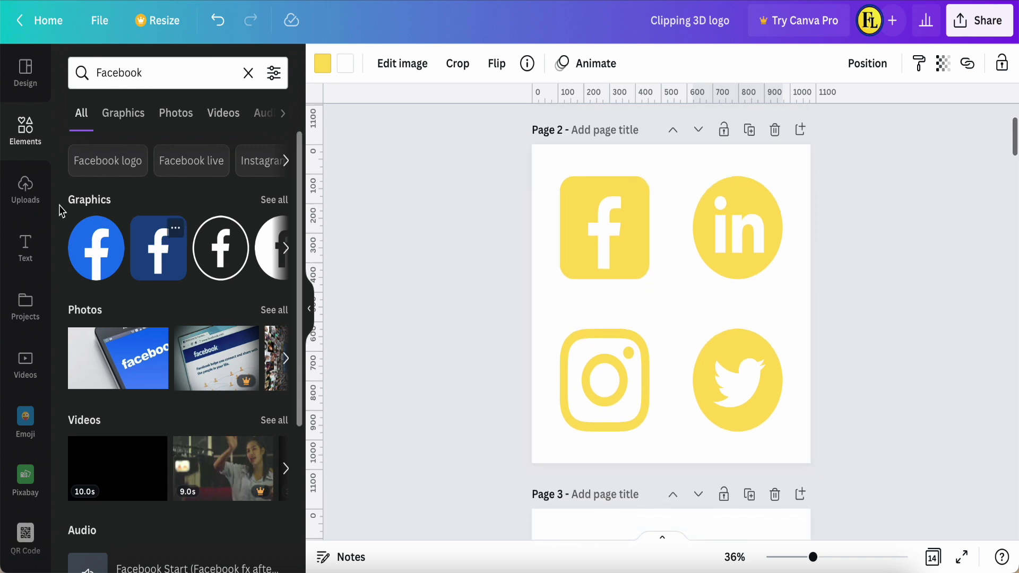
click(24, 186)
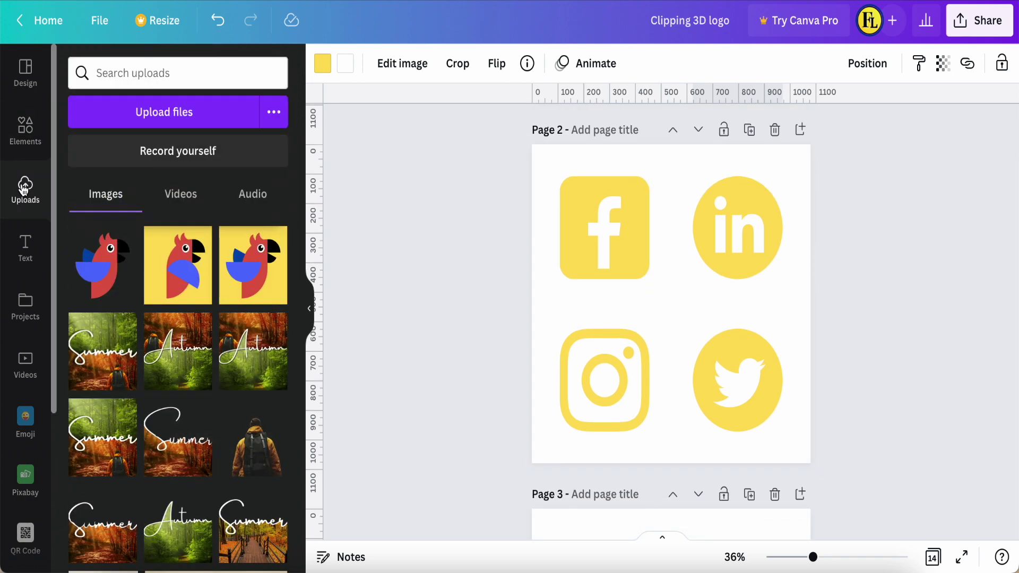
click(165, 120)
click(522, 175)
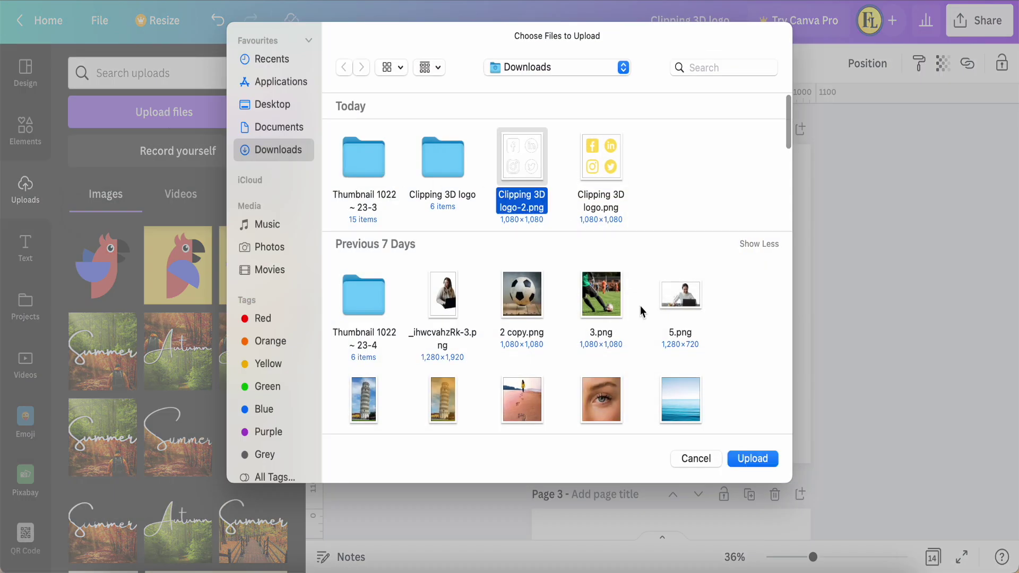
click(753, 459)
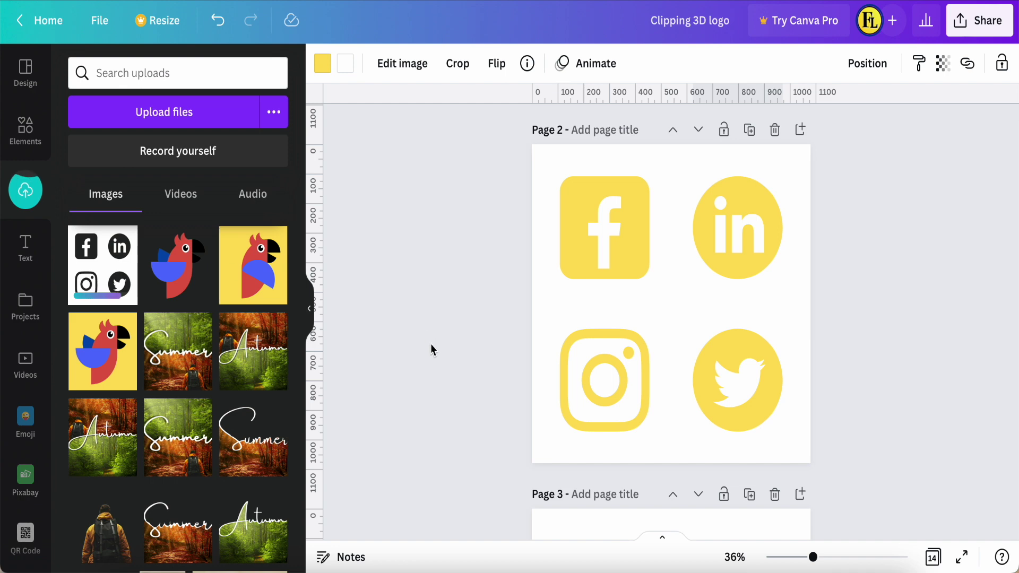
scroll(431, 348, down, 5)
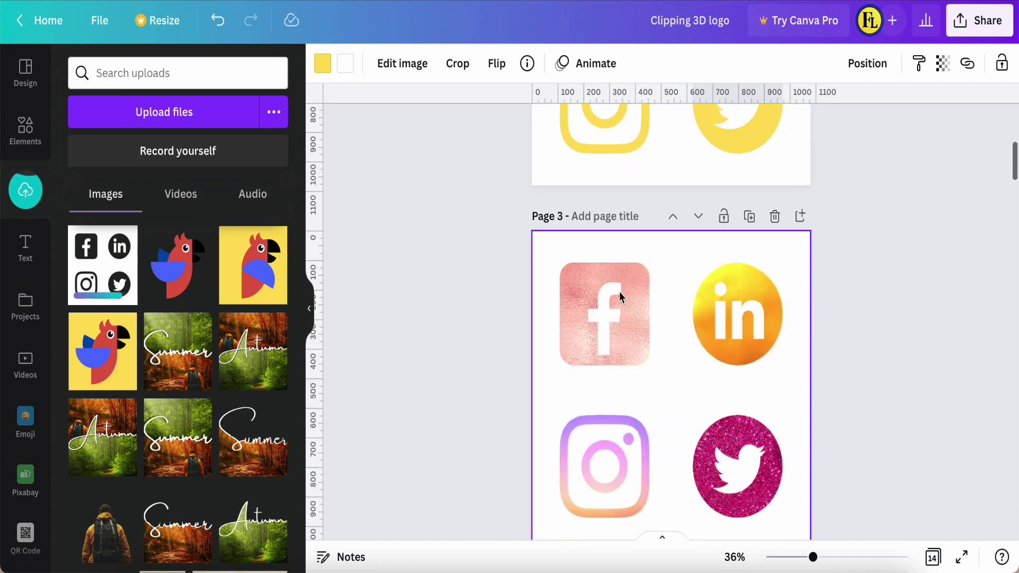
scroll(652, 396, down, 1)
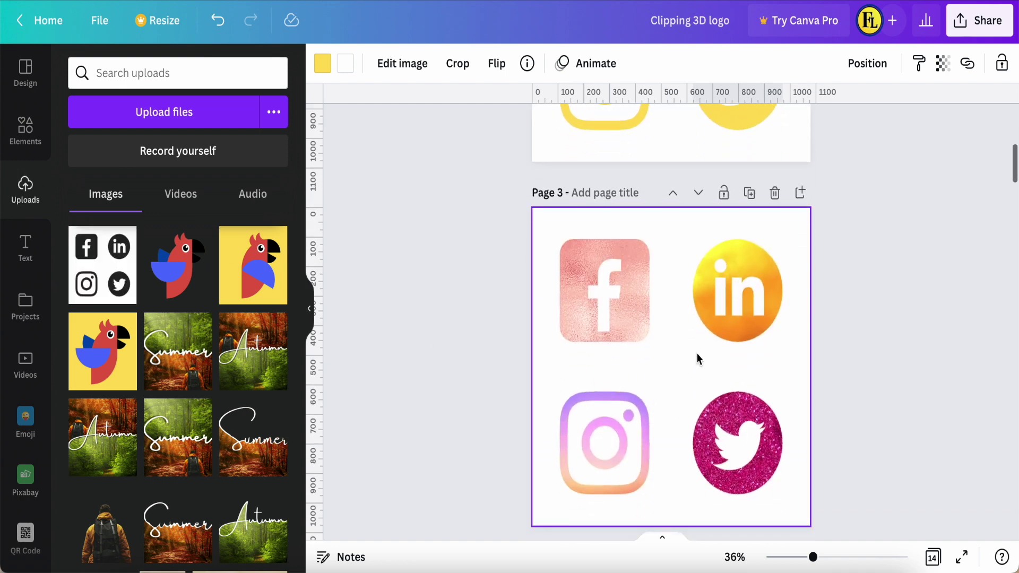
- Unlock and delete the social-icons overlay on page 3 to reveal the textures
click(1001, 63)
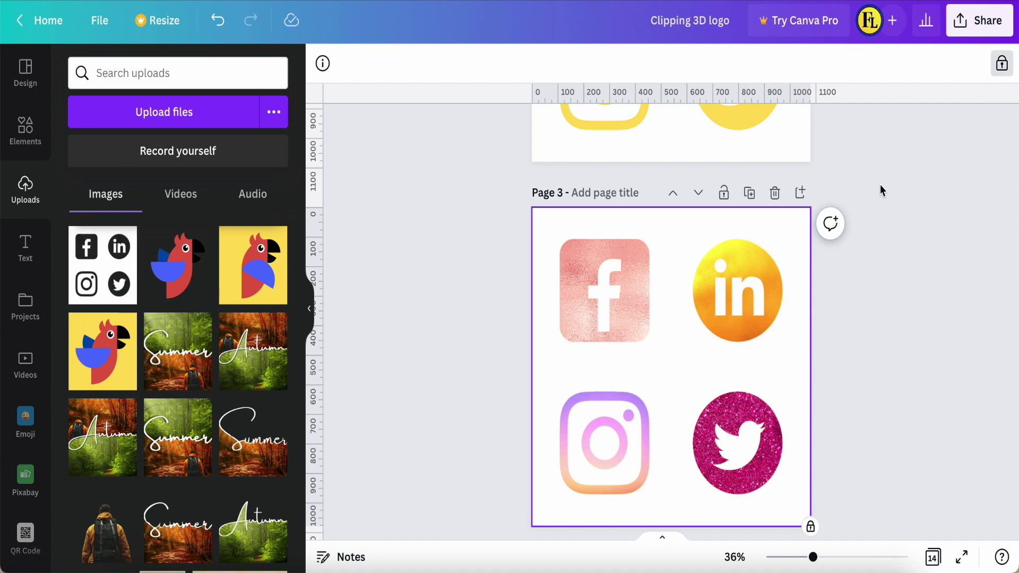
click(685, 346)
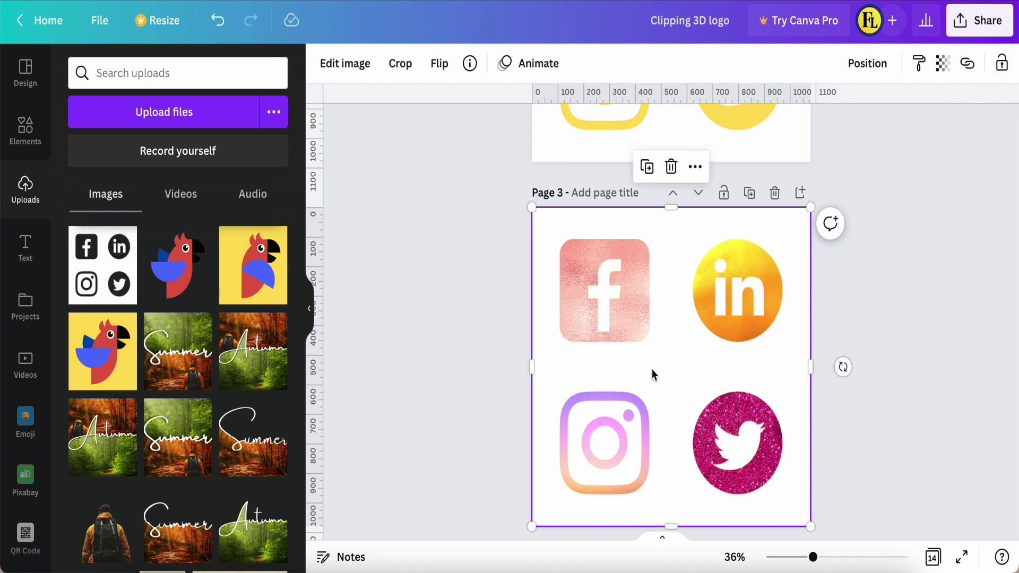
key(Delete)
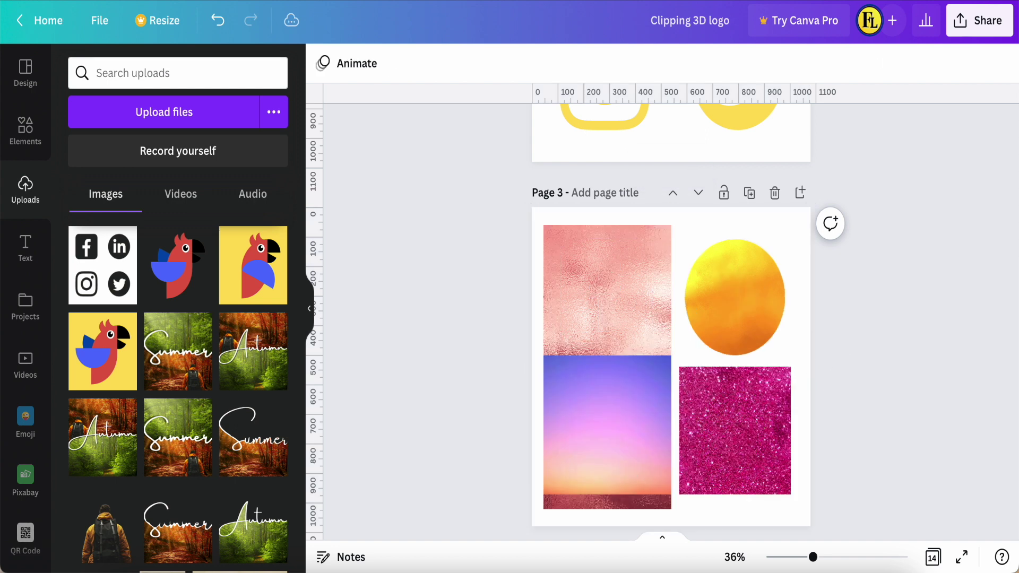
- Inspect the details of the rose-gold foil and purple gradient texture images
click(605, 295)
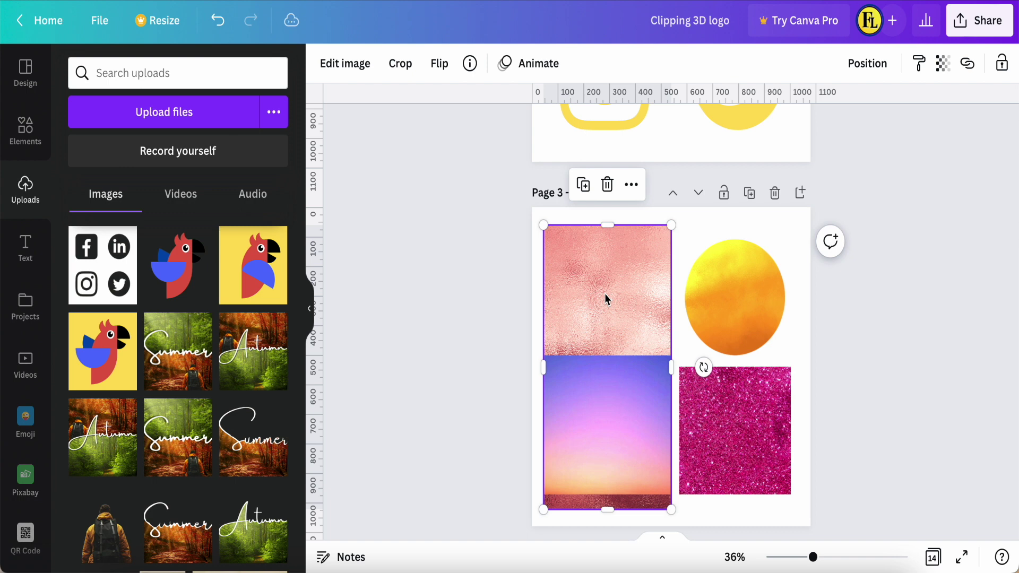
click(631, 185)
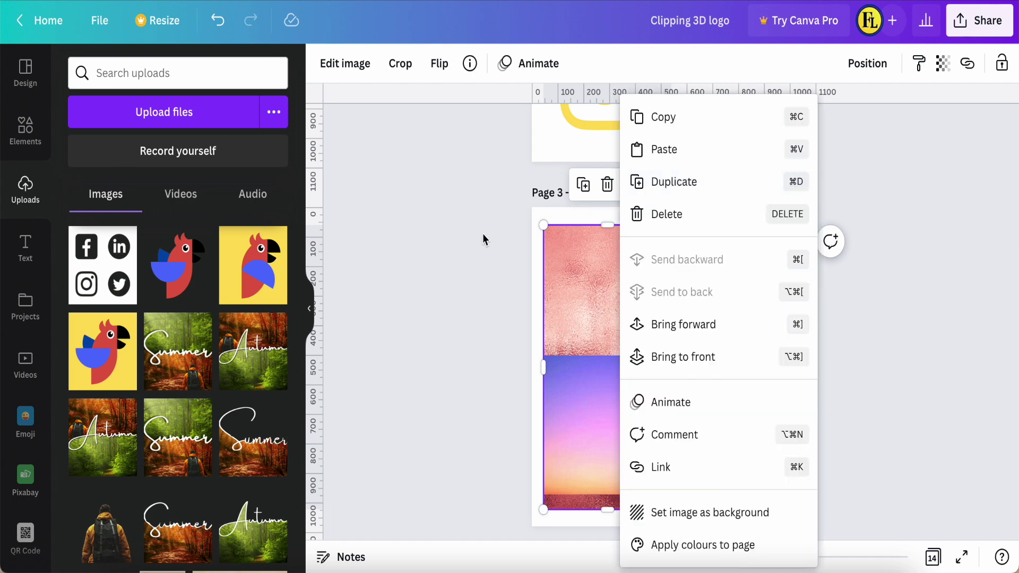
click(463, 312)
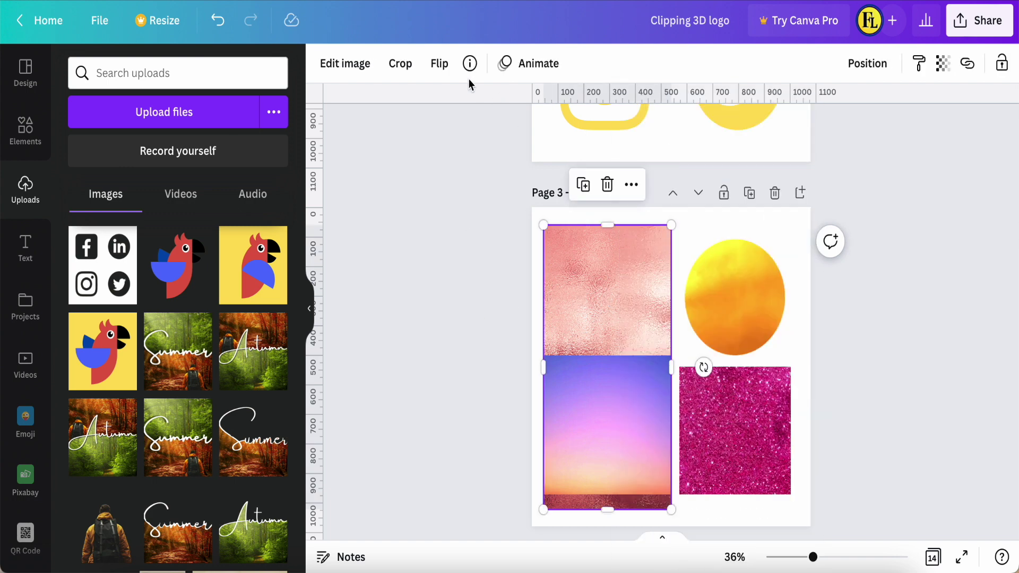
click(469, 64)
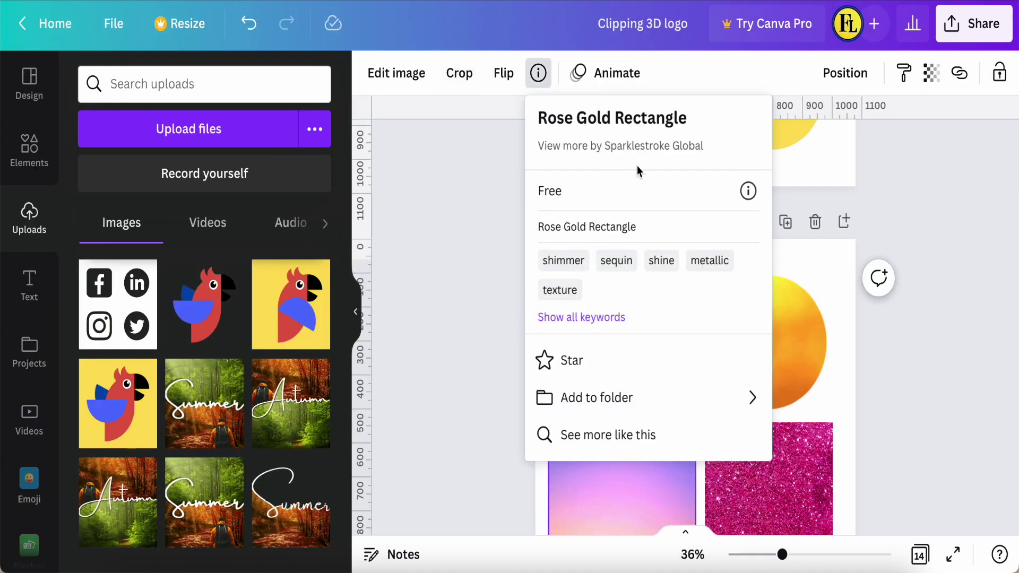
scroll(456, 346, down, 3)
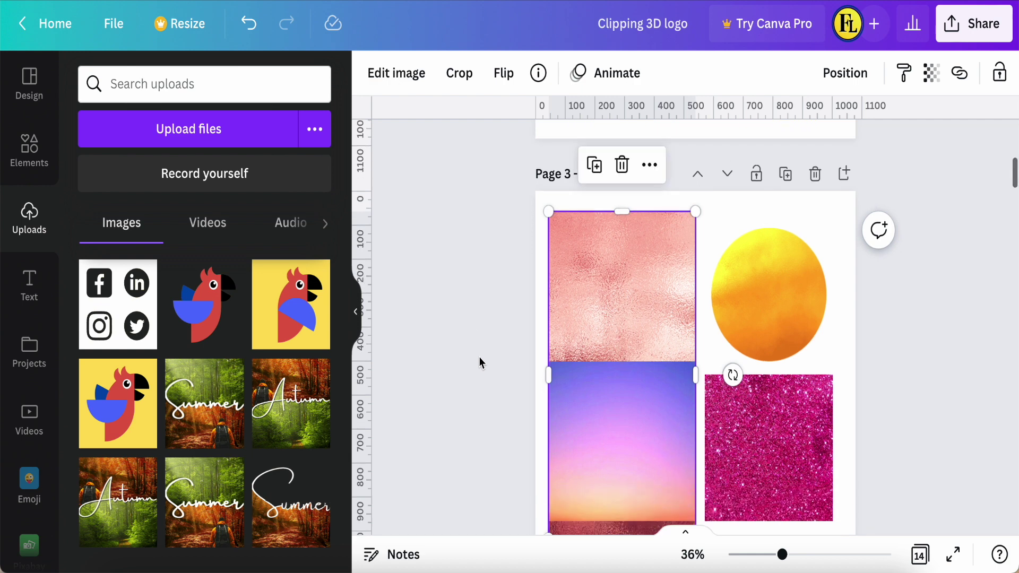
click(610, 442)
click(538, 74)
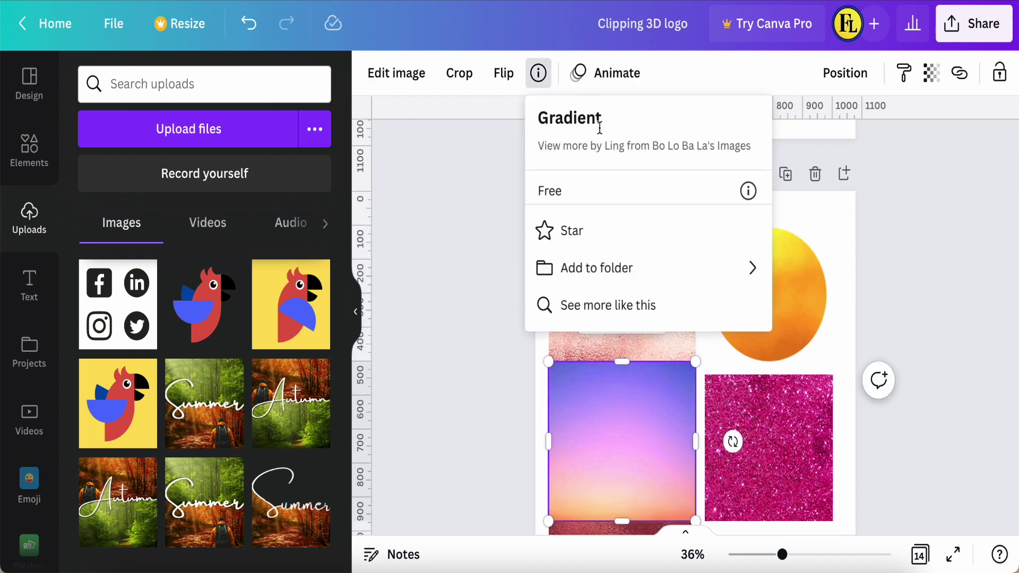
click(432, 245)
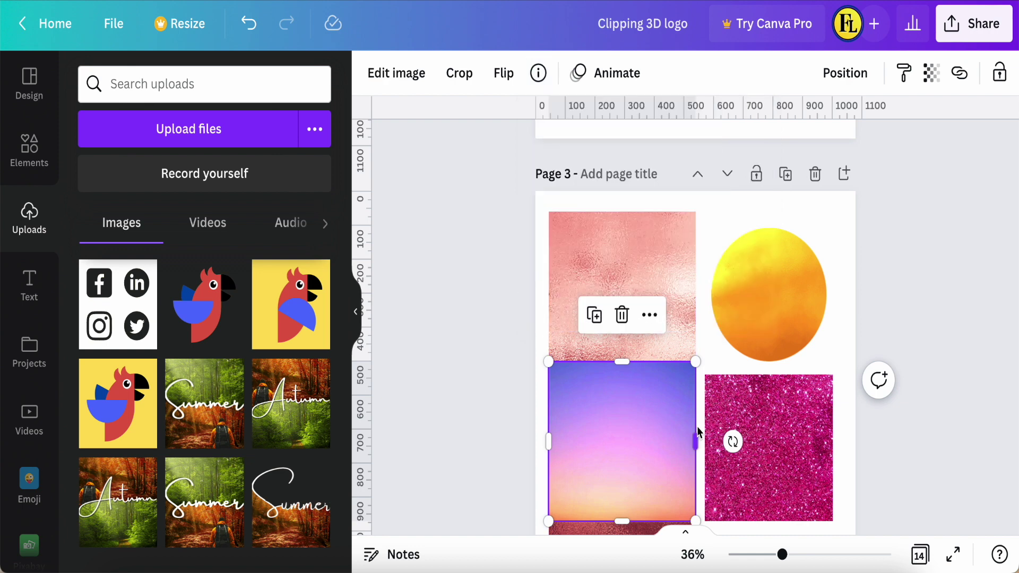
- Inspect the pink glitter and Gold Circle image details, then deselect
click(793, 469)
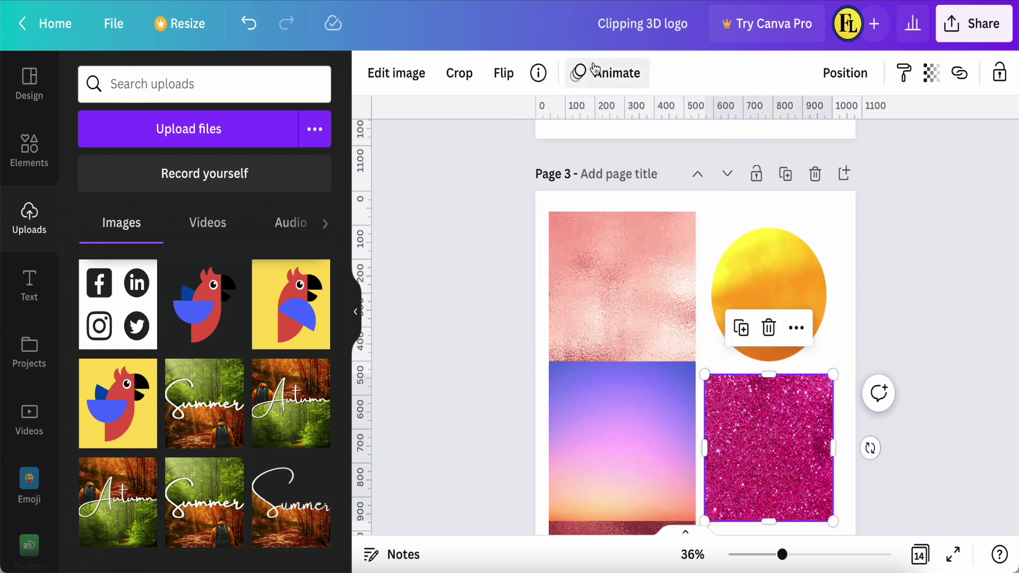
click(538, 73)
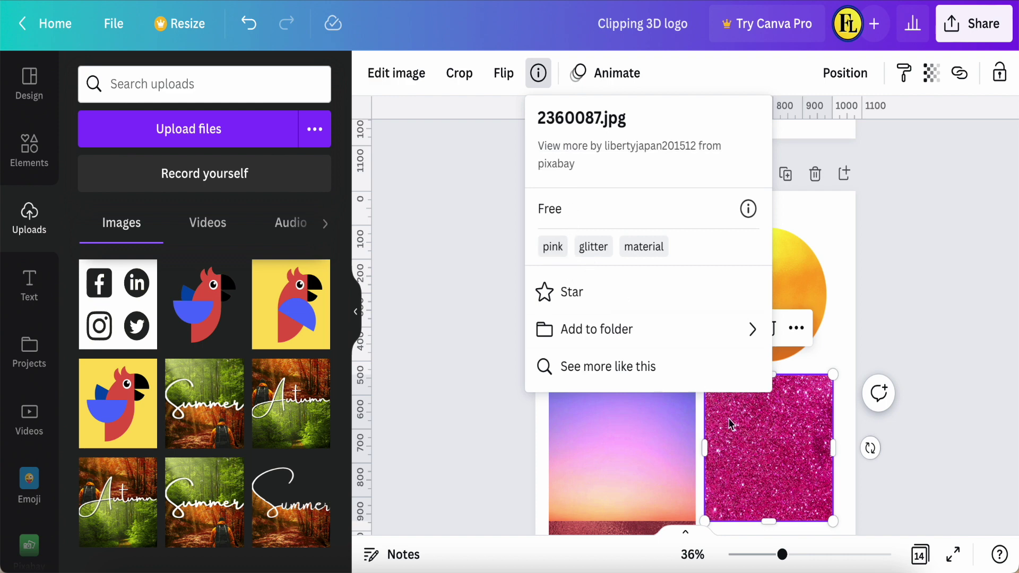
click(923, 267)
click(791, 269)
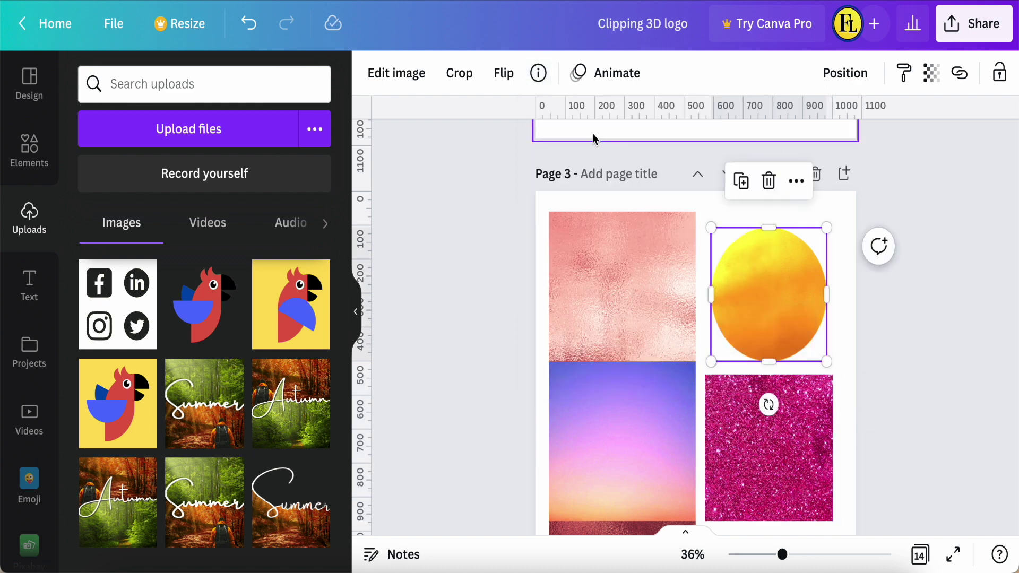
click(538, 74)
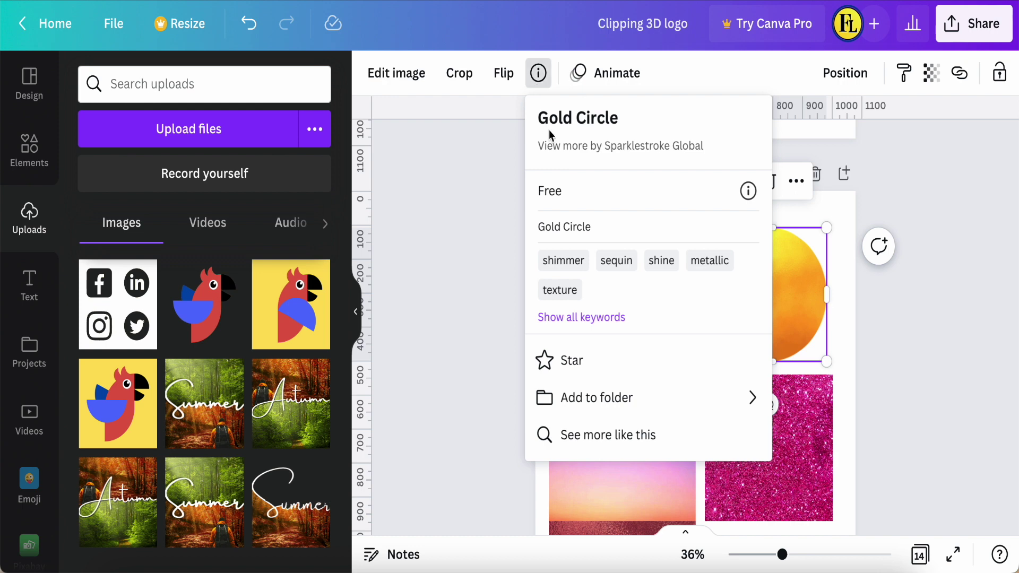
click(473, 196)
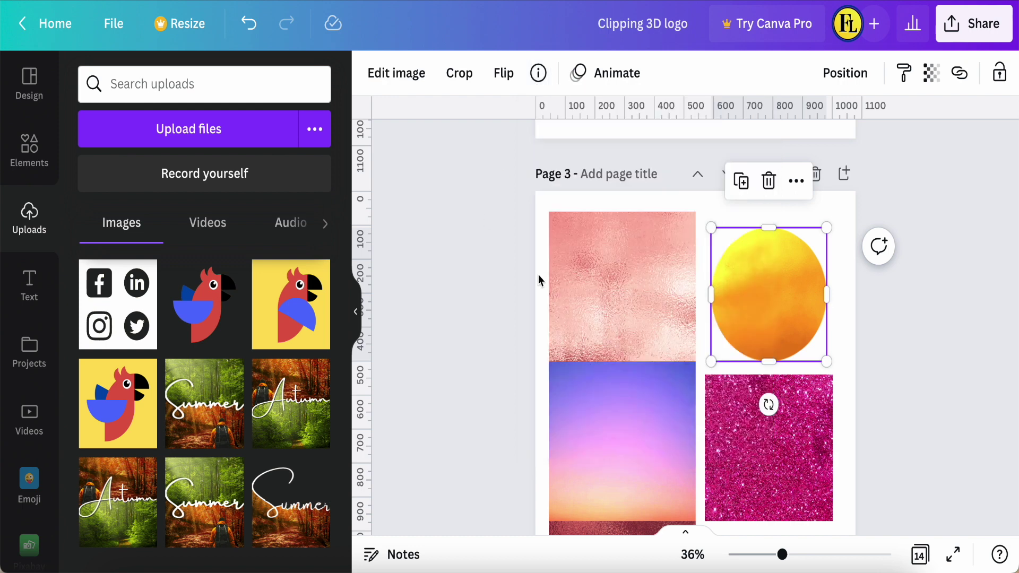
click(495, 346)
scroll(499, 361, down, 2)
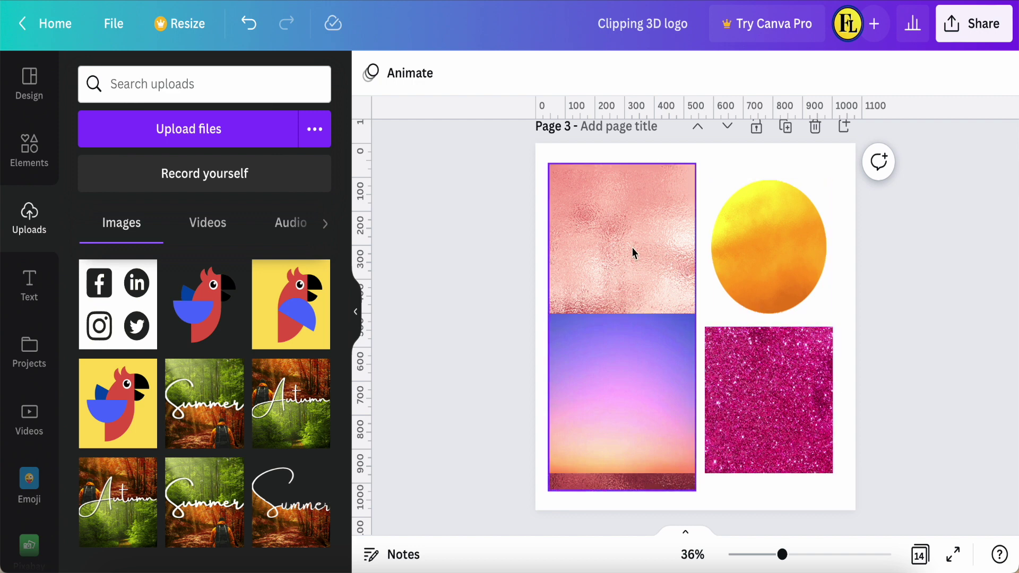
click(615, 249)
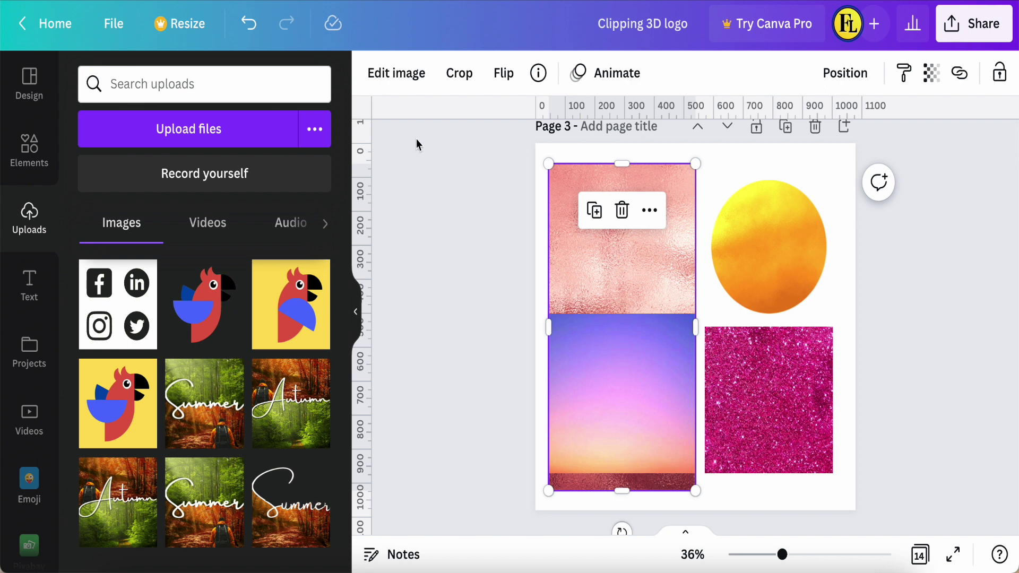
click(404, 77)
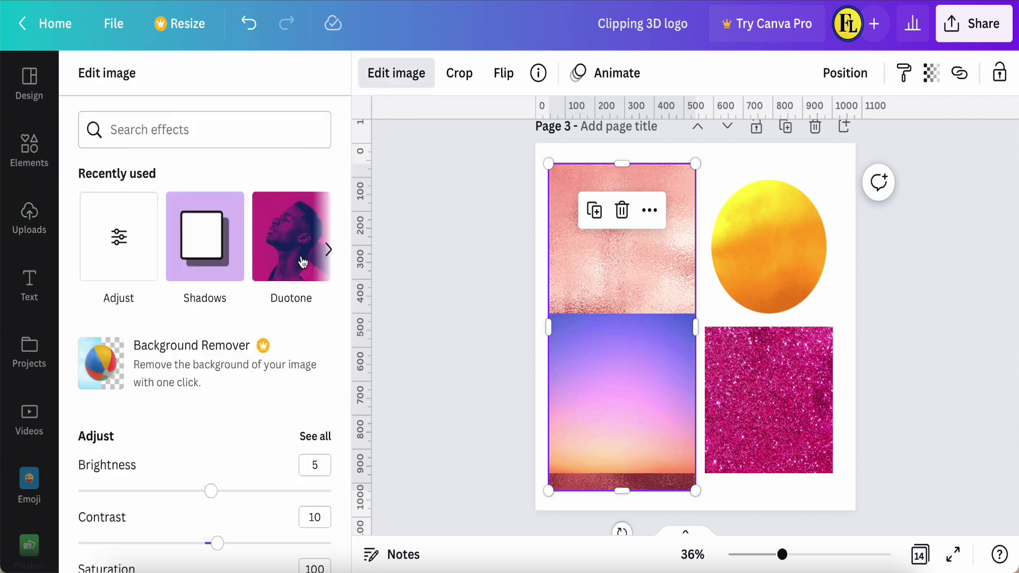
scroll(255, 364, down, 2)
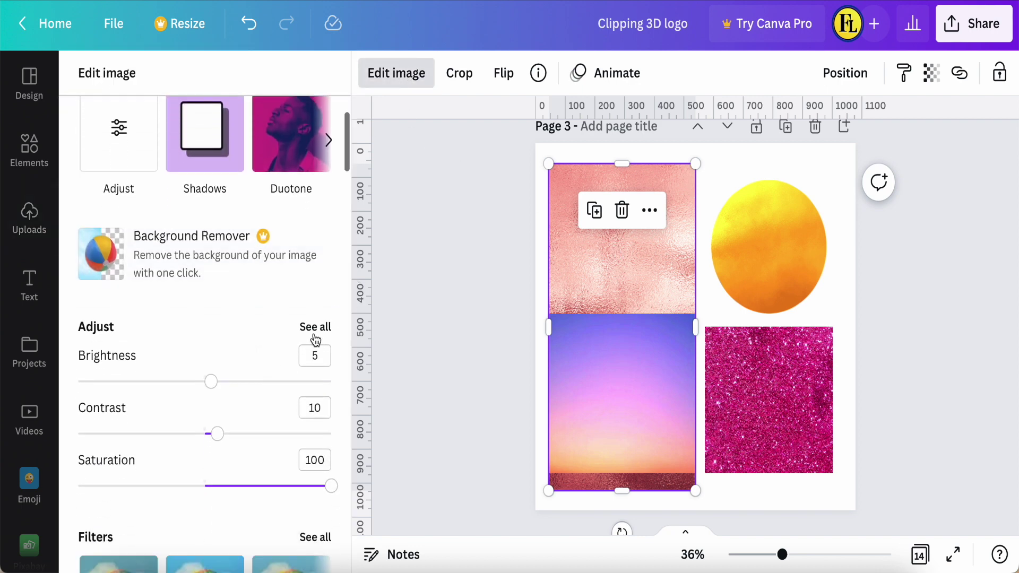
click(314, 336)
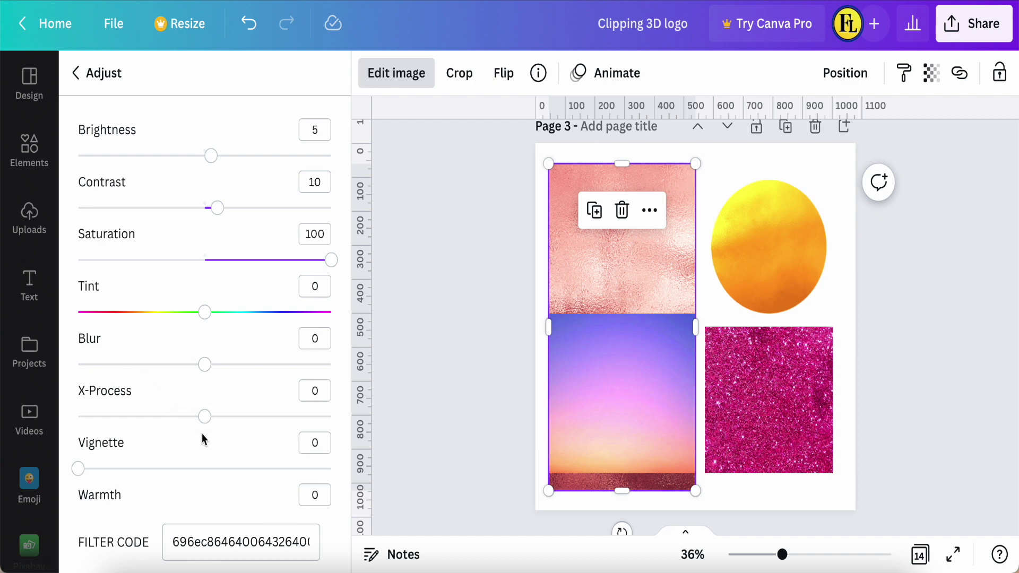
scroll(202, 435, down, 2)
scroll(202, 435, up, 2)
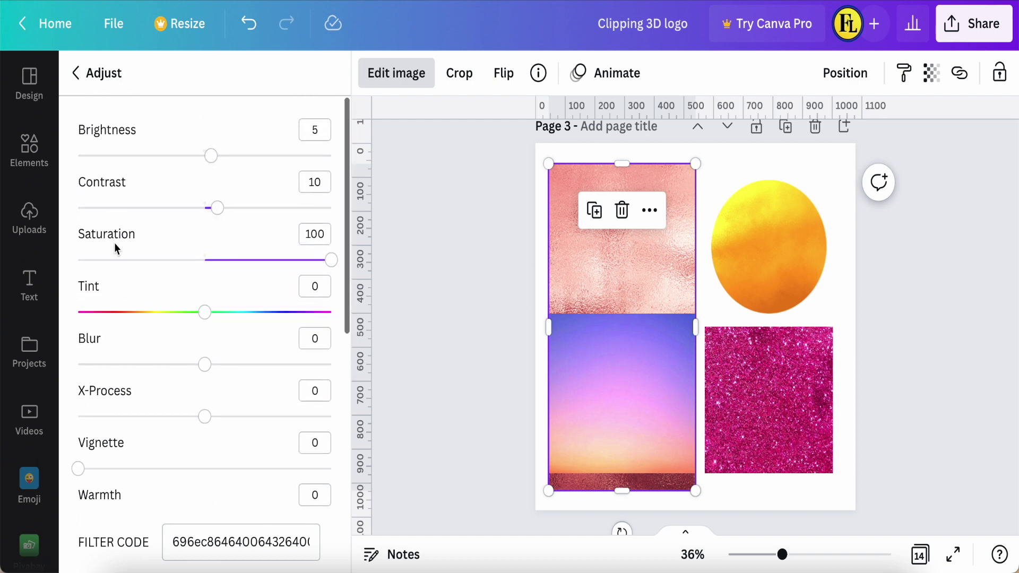
click(774, 275)
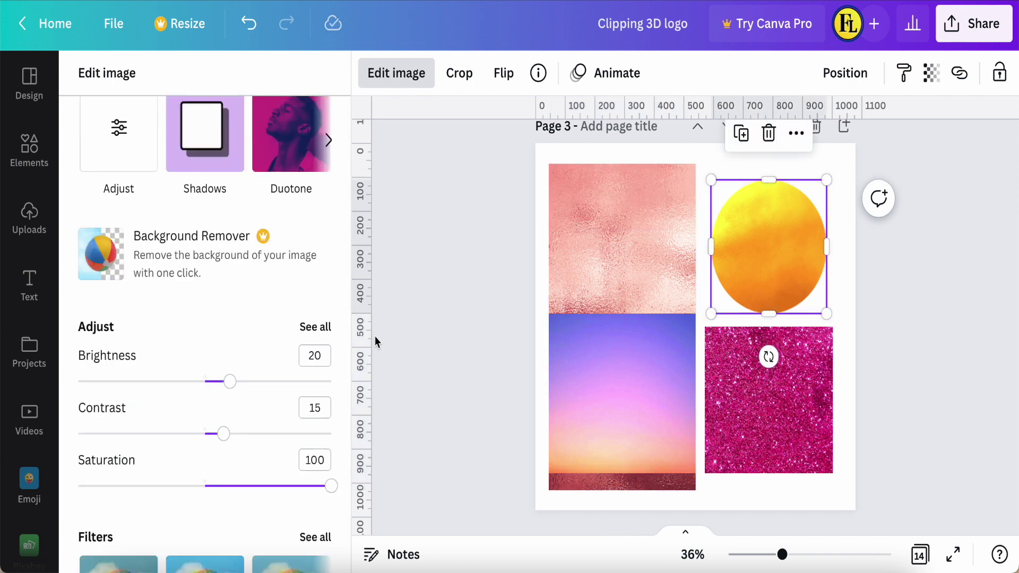
click(315, 326)
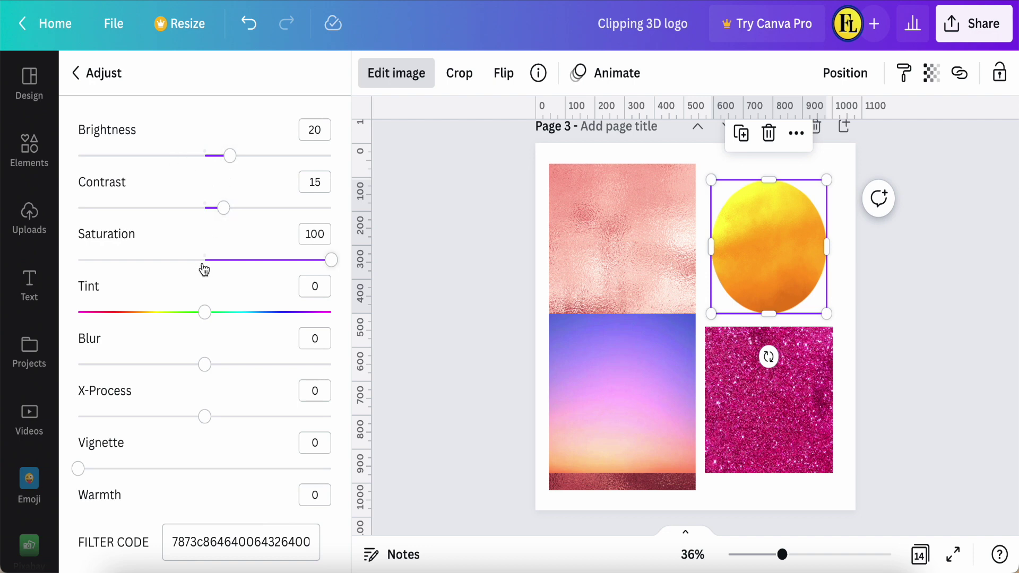
click(623, 394)
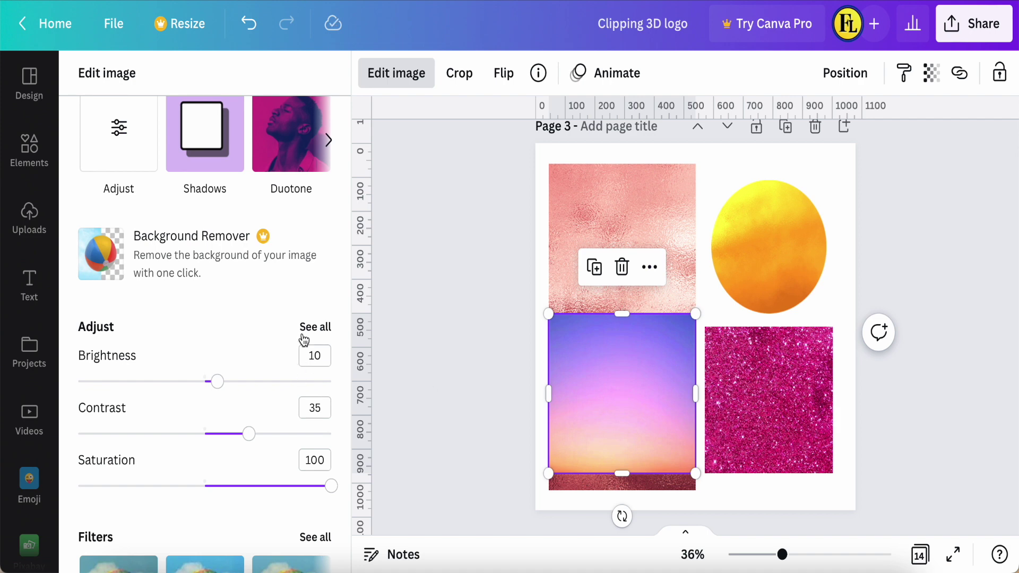
click(316, 328)
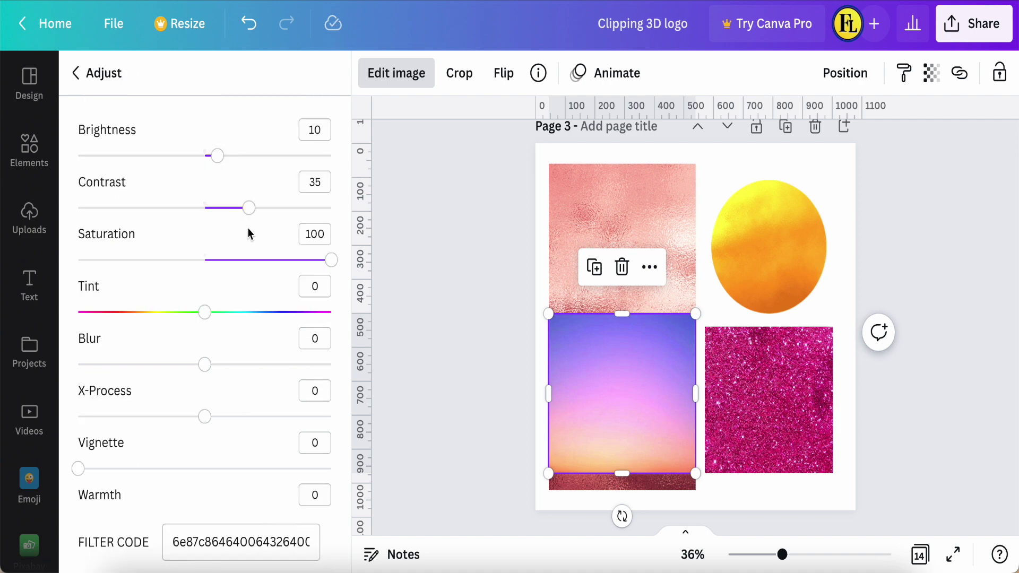
- Add the social-icons cutout to page 3, stretch it to 1080 × 1080 and lock it
key(Escape)
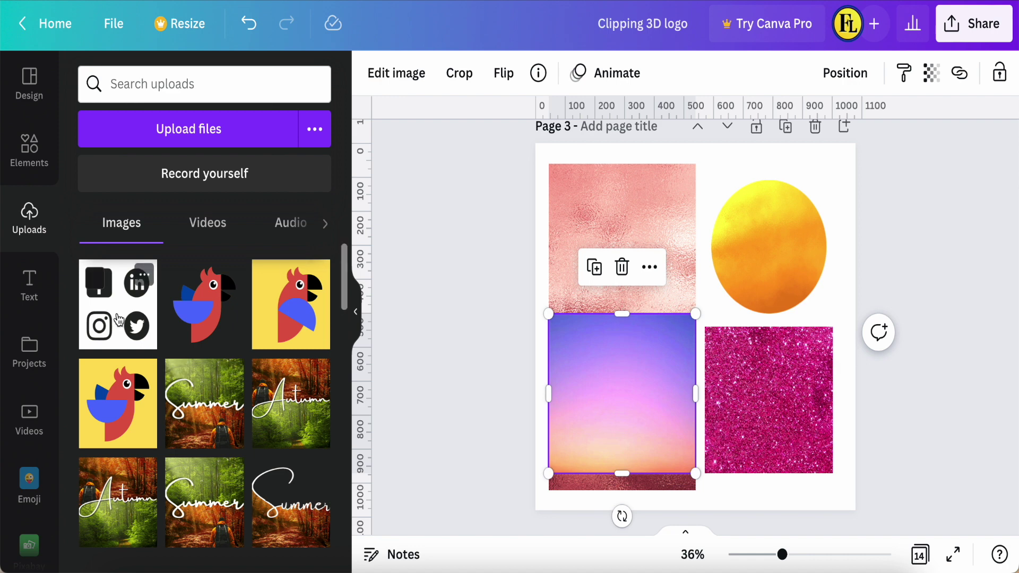
click(119, 321)
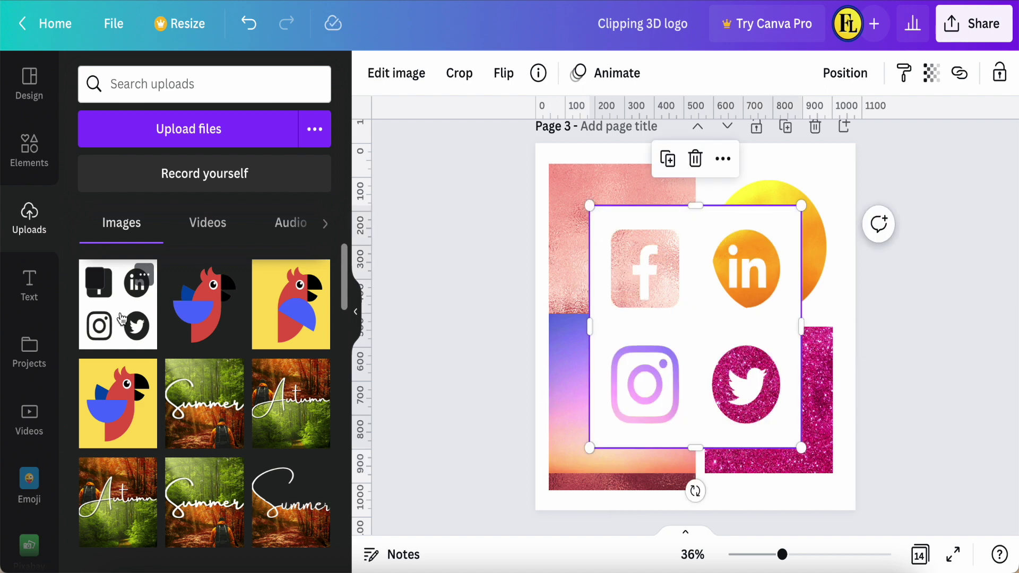
drag(591, 439, 546, 501)
key(ctrl+z)
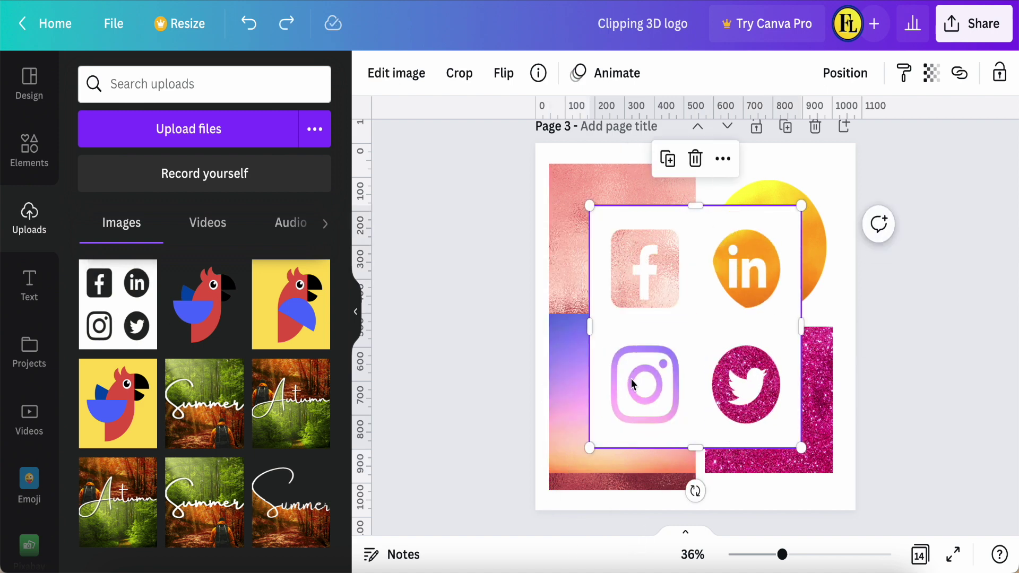
drag(593, 450, 549, 524)
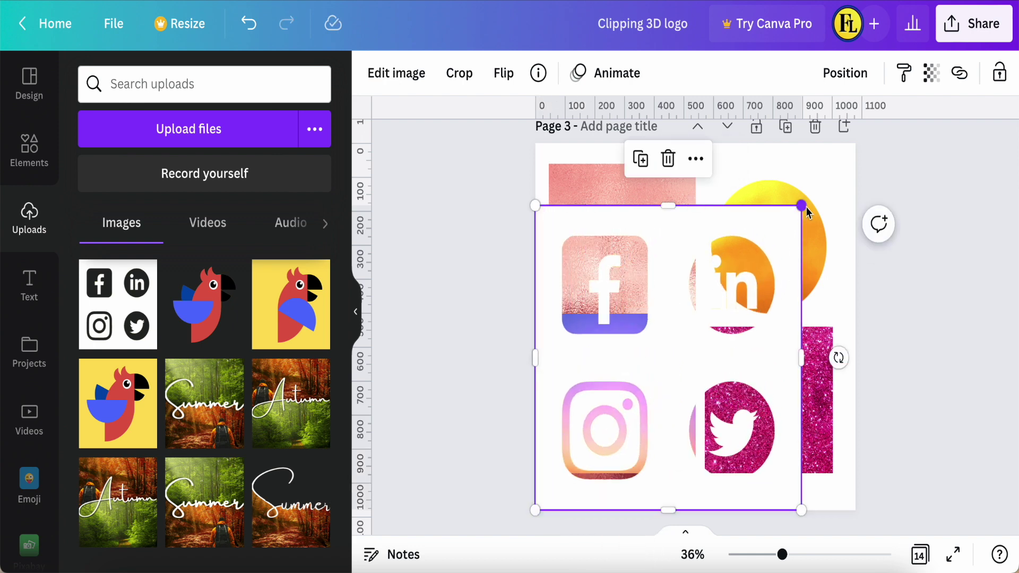
drag(802, 206, 870, 160)
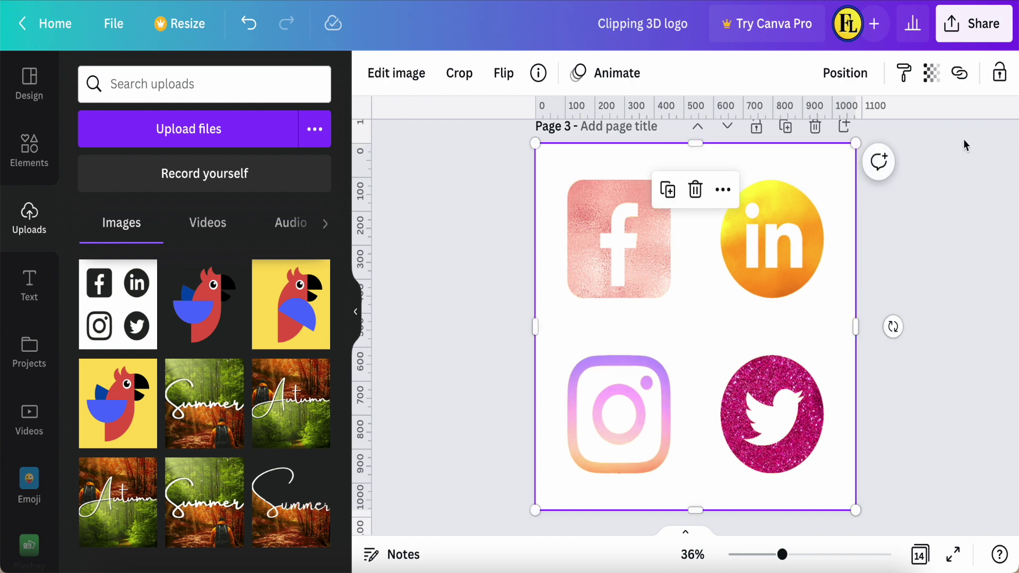
click(1000, 80)
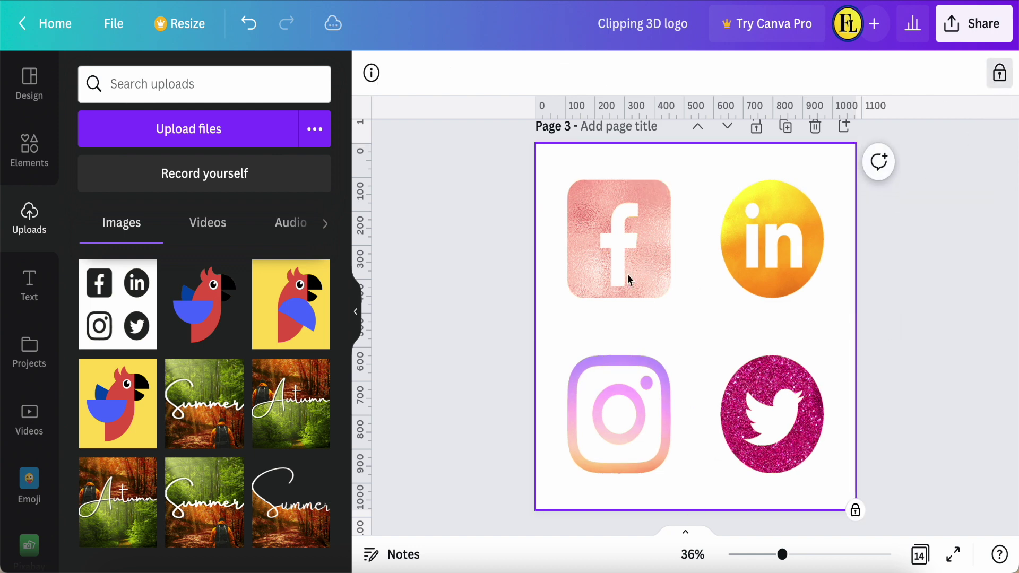
click(470, 335)
click(678, 288)
scroll(789, 359, down, 2)
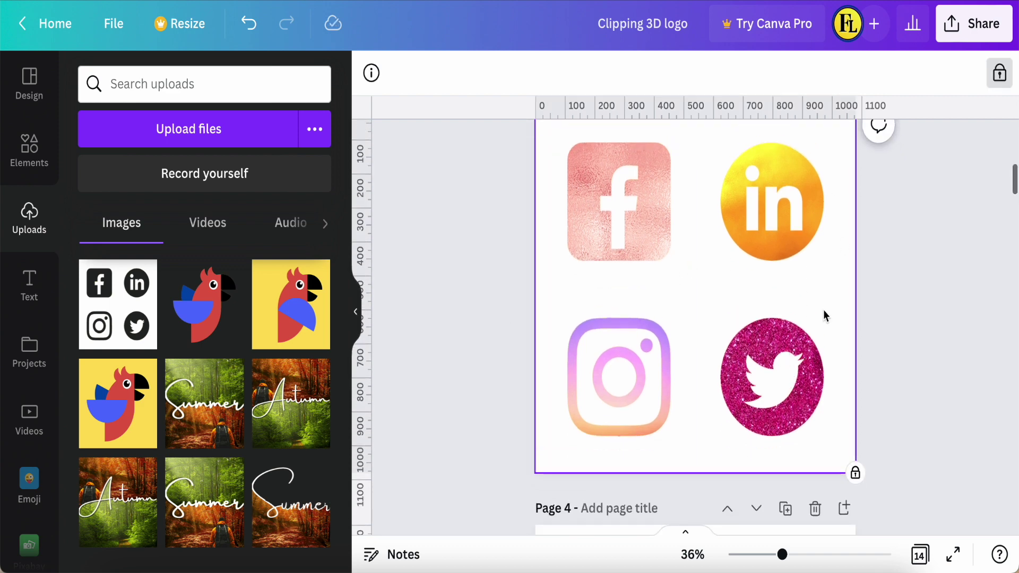
scroll(779, 307, up, 3)
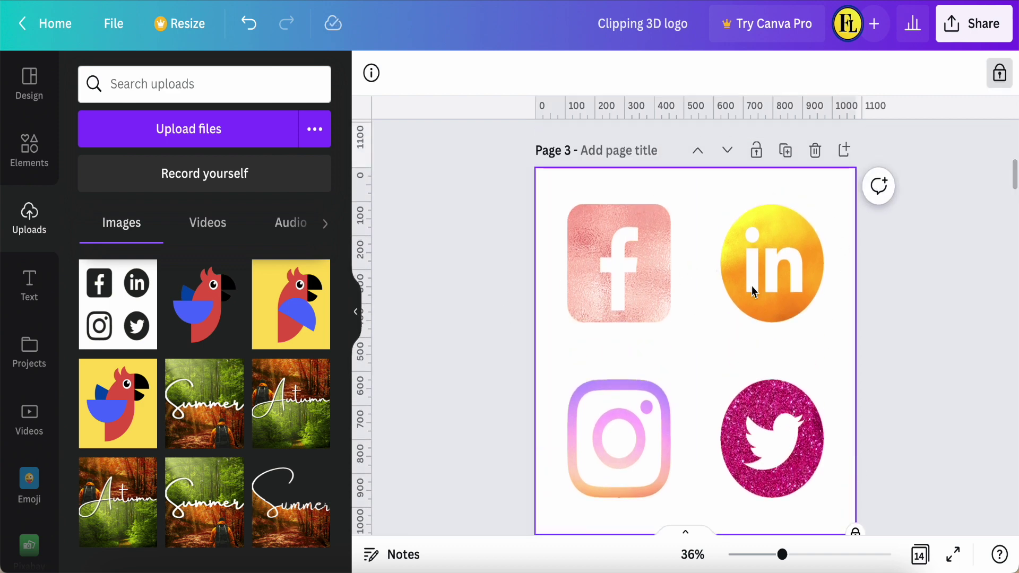
- Download only Page 3 of the design as a PNG, with Page 2 unchecked
click(955, 33)
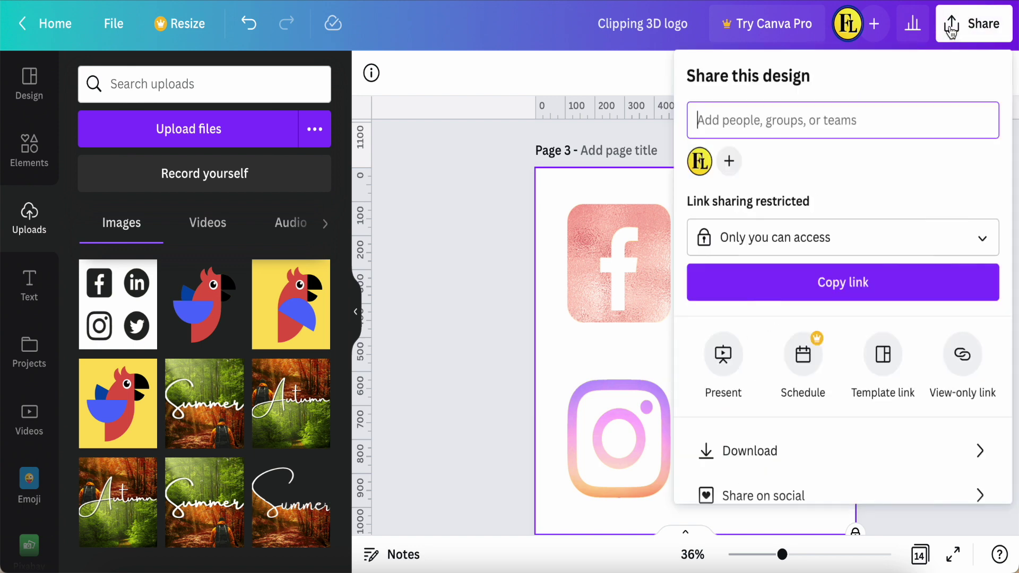
click(849, 453)
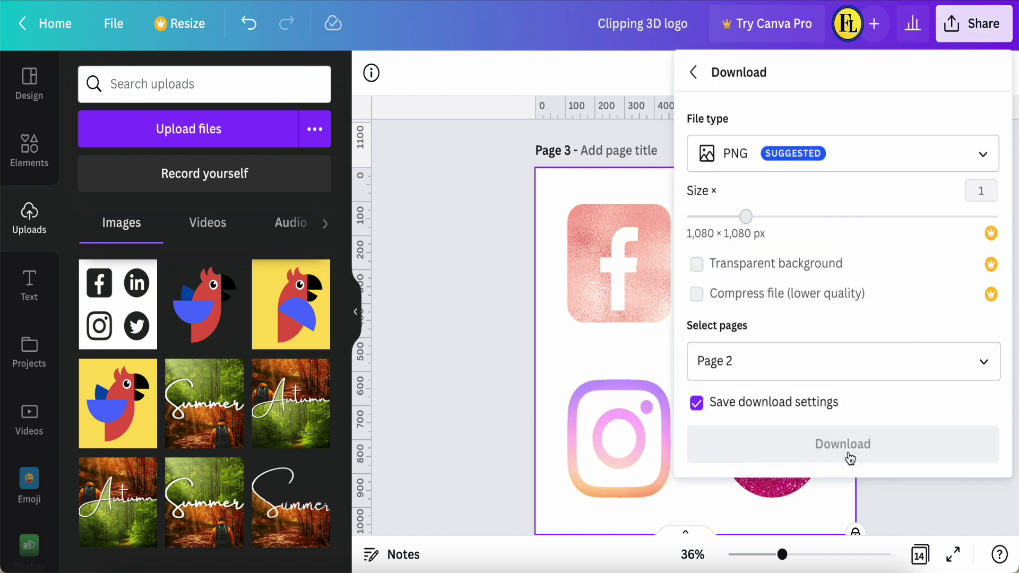
click(979, 362)
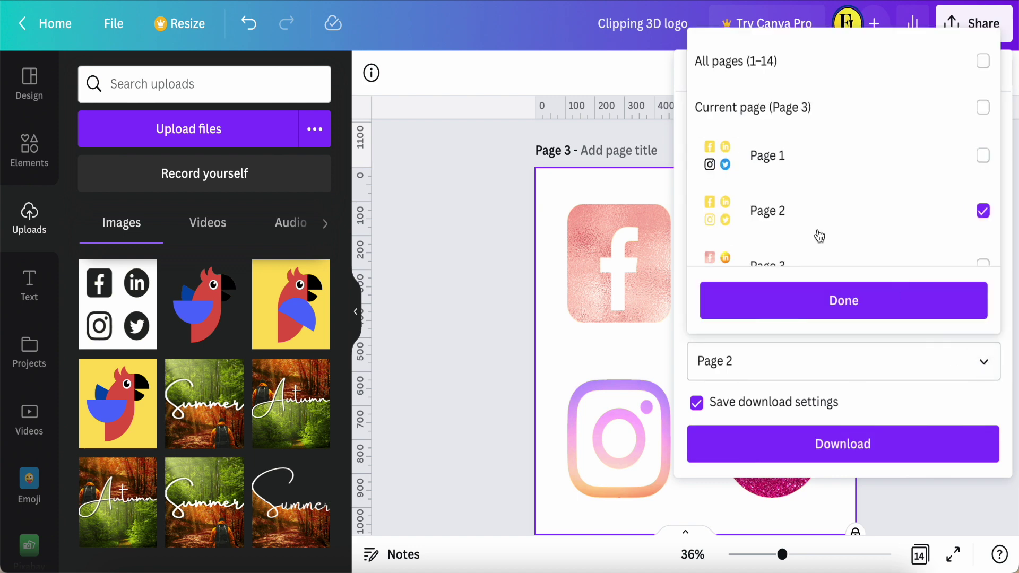
click(762, 218)
scroll(763, 222, down, 1)
click(759, 231)
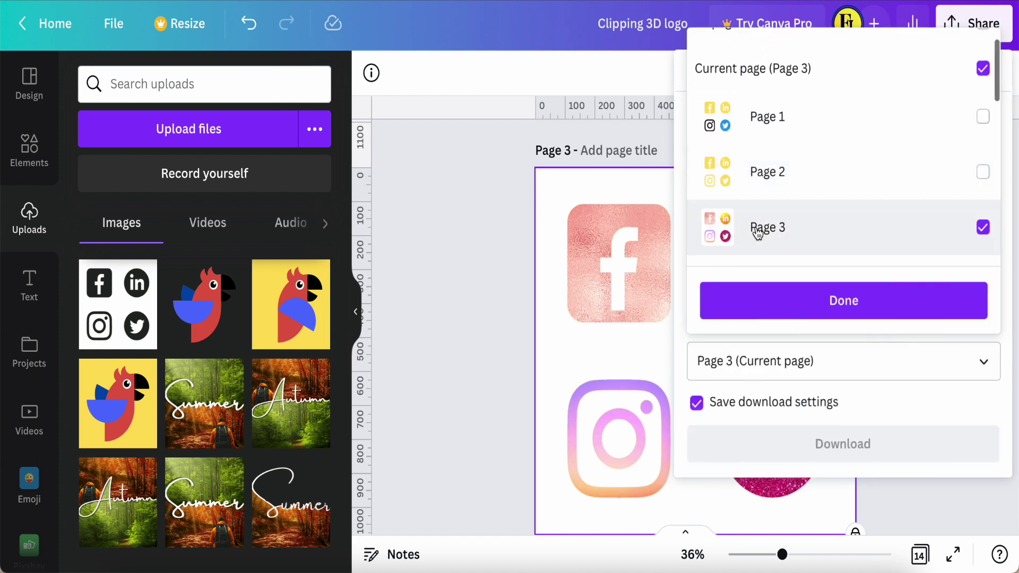
click(832, 300)
click(833, 444)
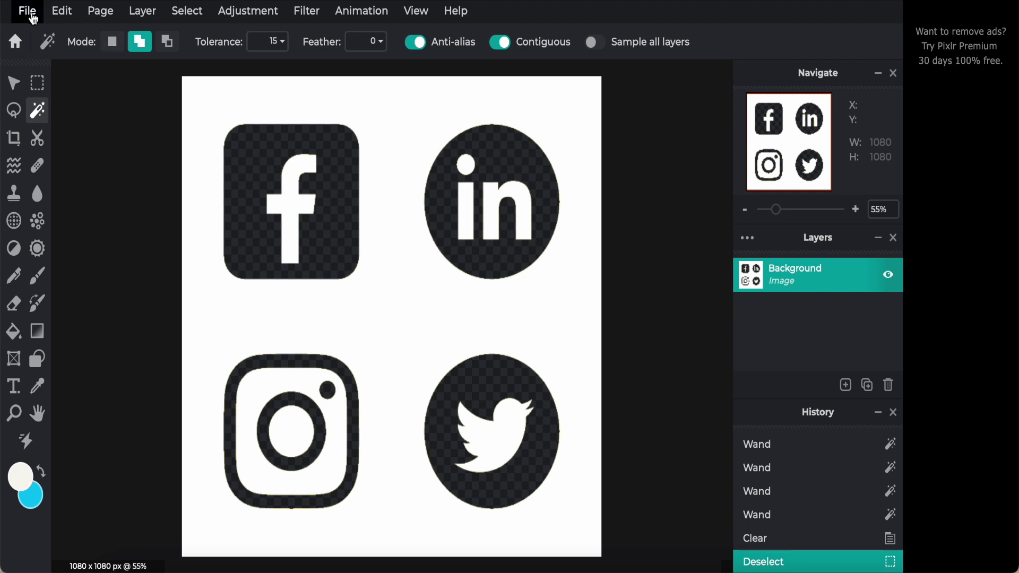
- Open Clipping 3D logo-3.png from Downloads in a new Pixlr E tab
click(33, 19)
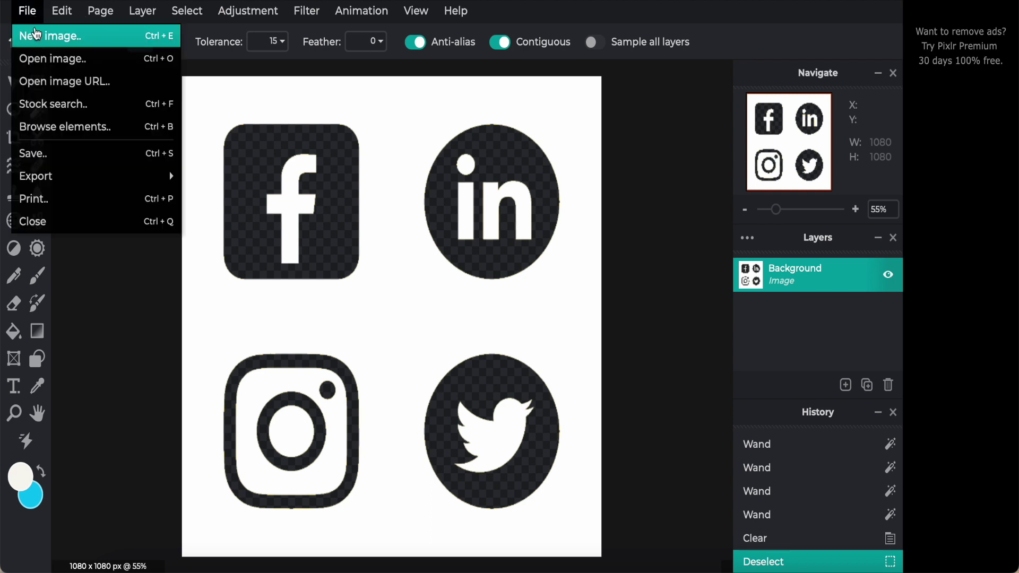
click(37, 63)
click(610, 162)
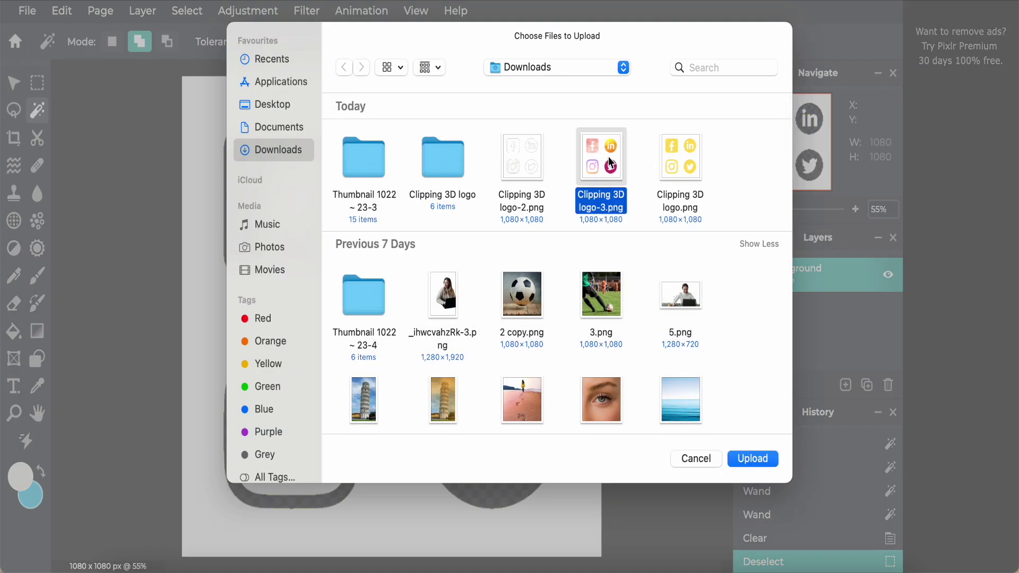
click(760, 462)
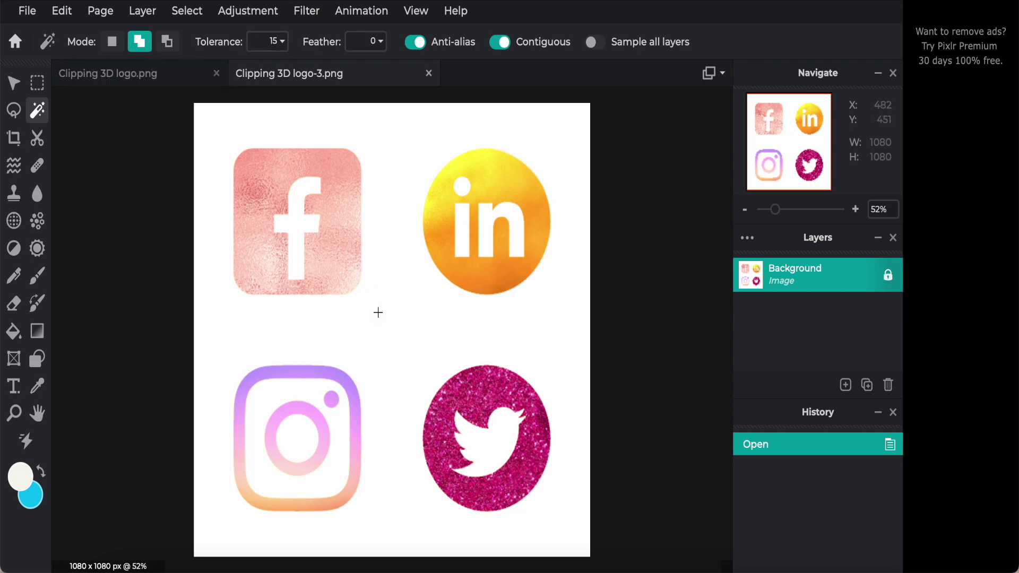
- Set the magic wand tolerance to 10 and delete the white background around the logos
click(501, 333)
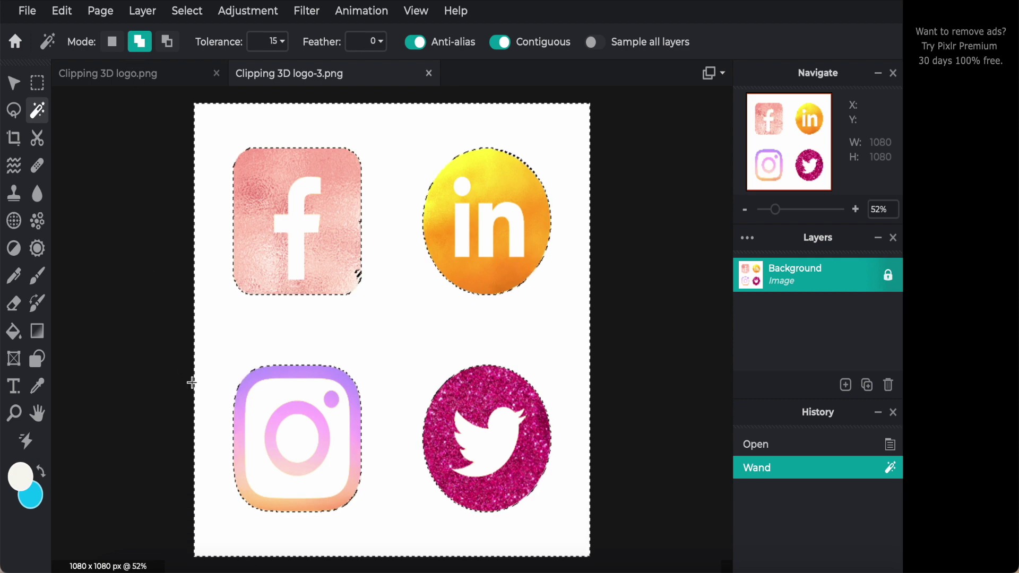
click(156, 374)
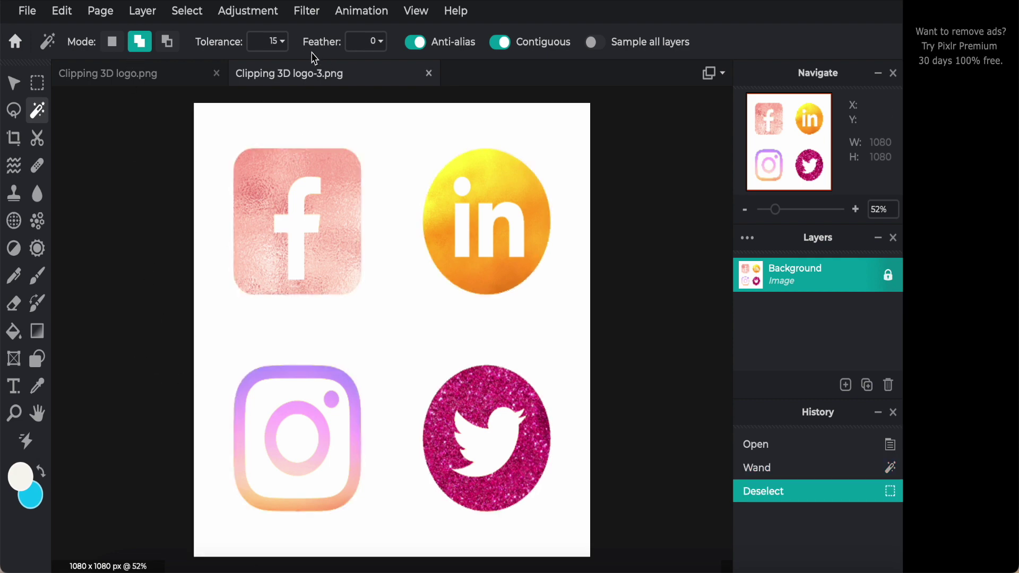
click(285, 43)
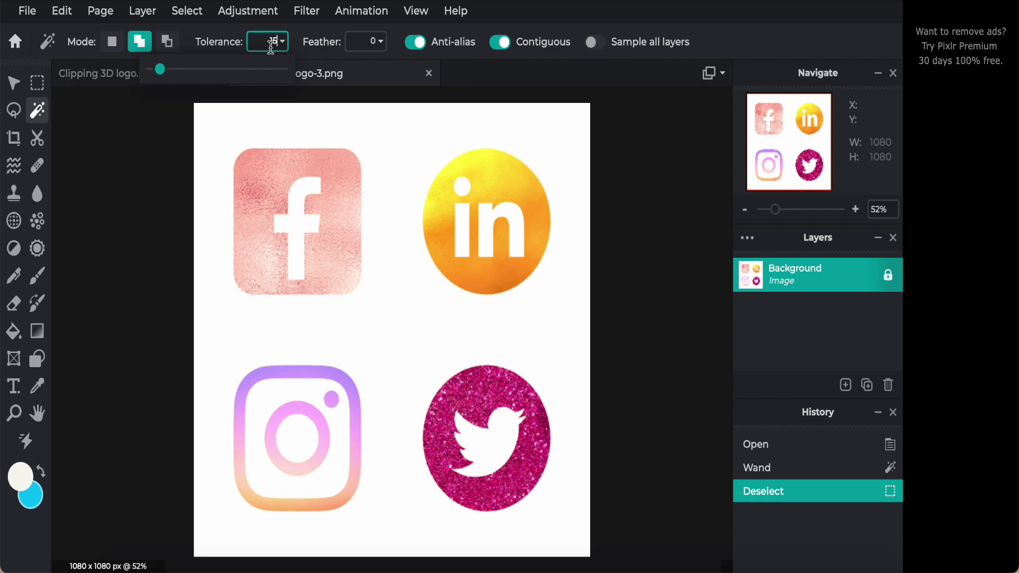
key(BackSpace)
click(419, 354)
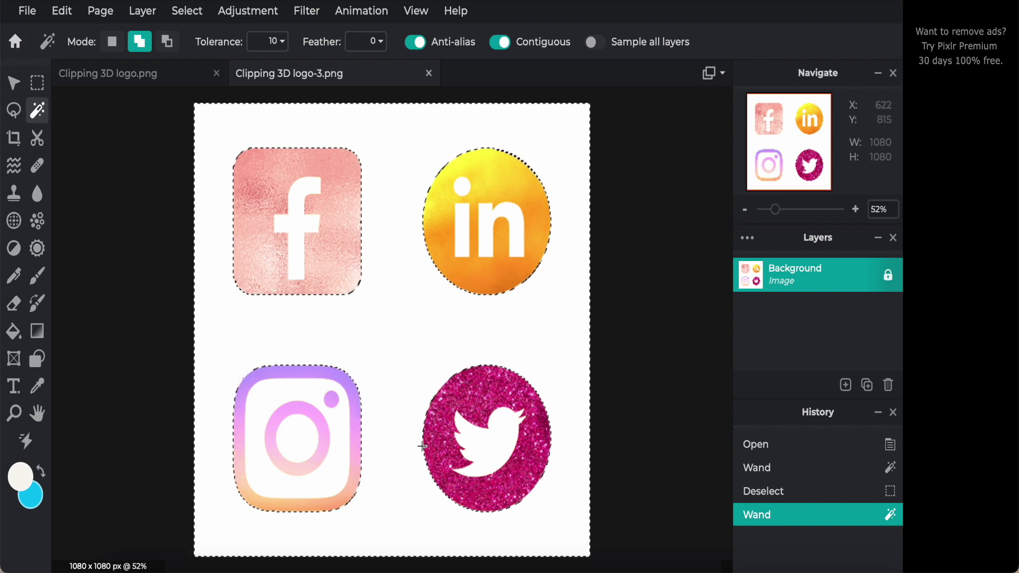
key(Delete)
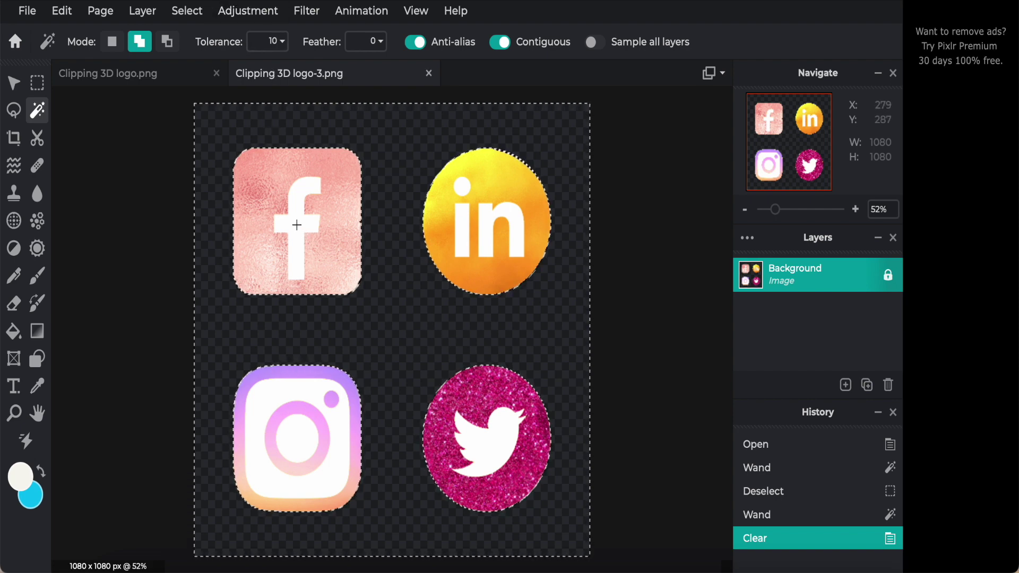
- Delete the white glyphs inside the Facebook, LinkedIn and Instagram logos, then deselect
click(296, 225)
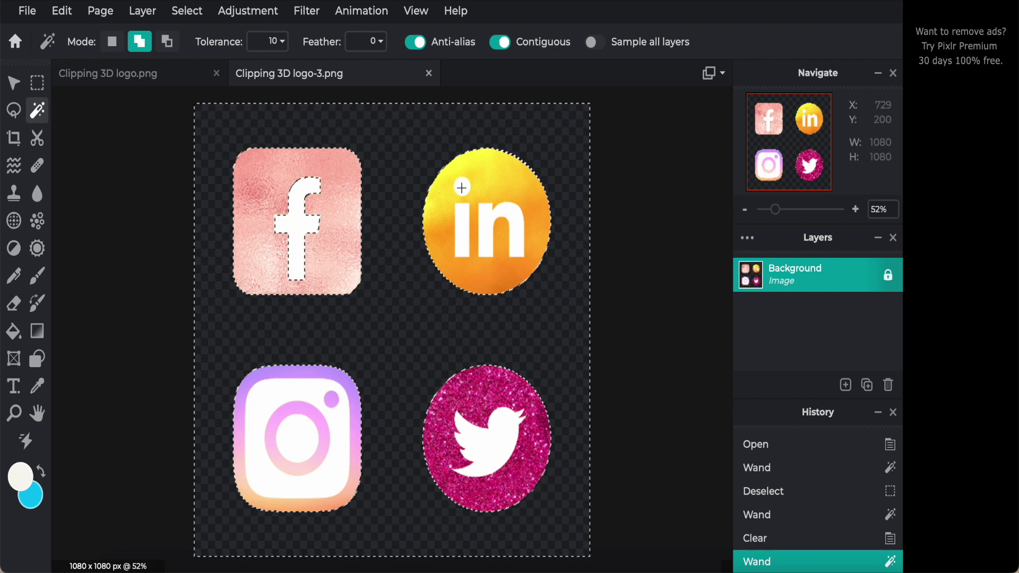
click(462, 184)
click(458, 237)
click(507, 237)
click(492, 433)
click(295, 435)
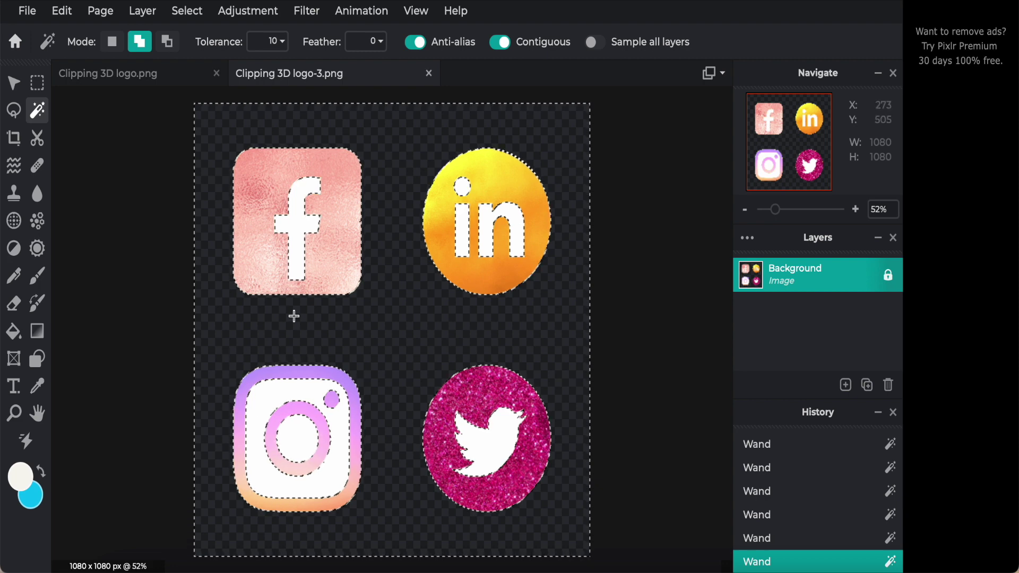
key(Delete)
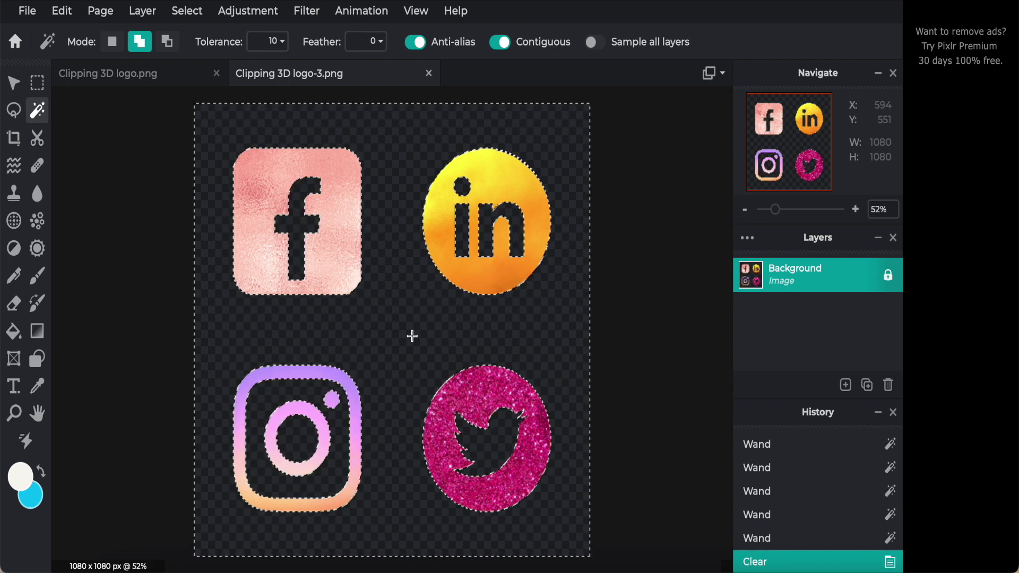
click(126, 141)
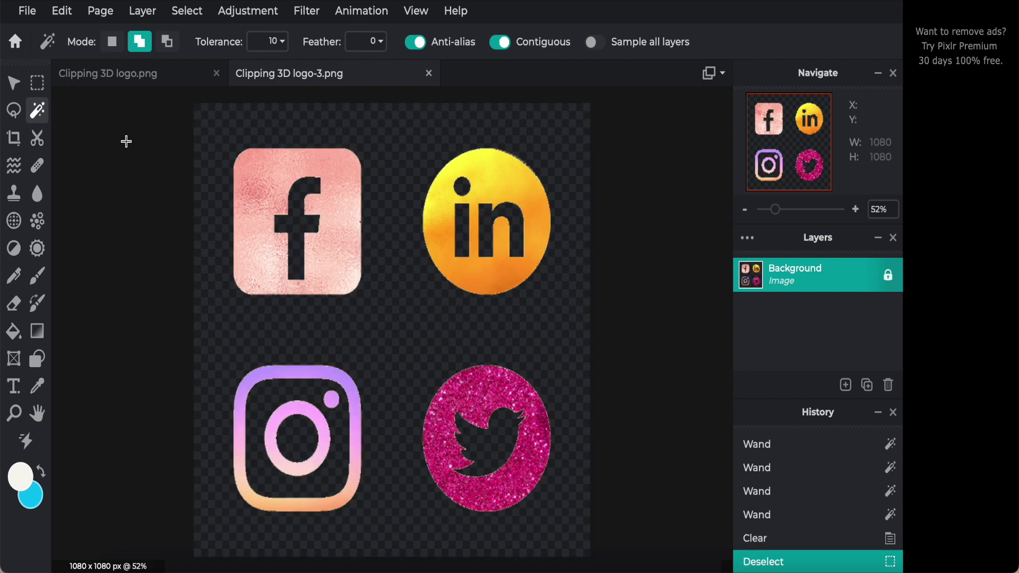
- Quick-export the cut-out logo page from Pixlr E as a PNG
click(27, 10)
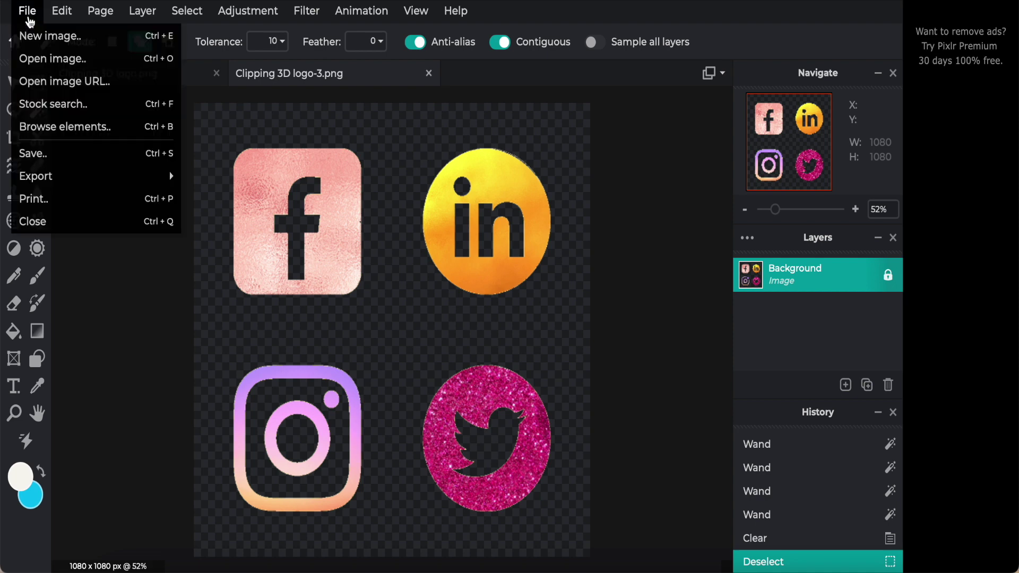
mouse_move(69, 173)
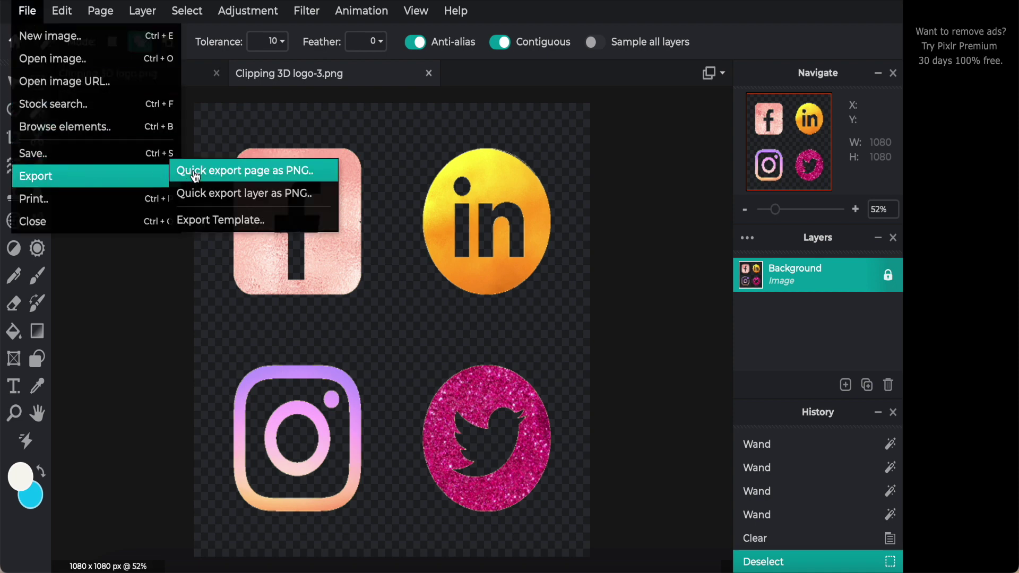
click(269, 171)
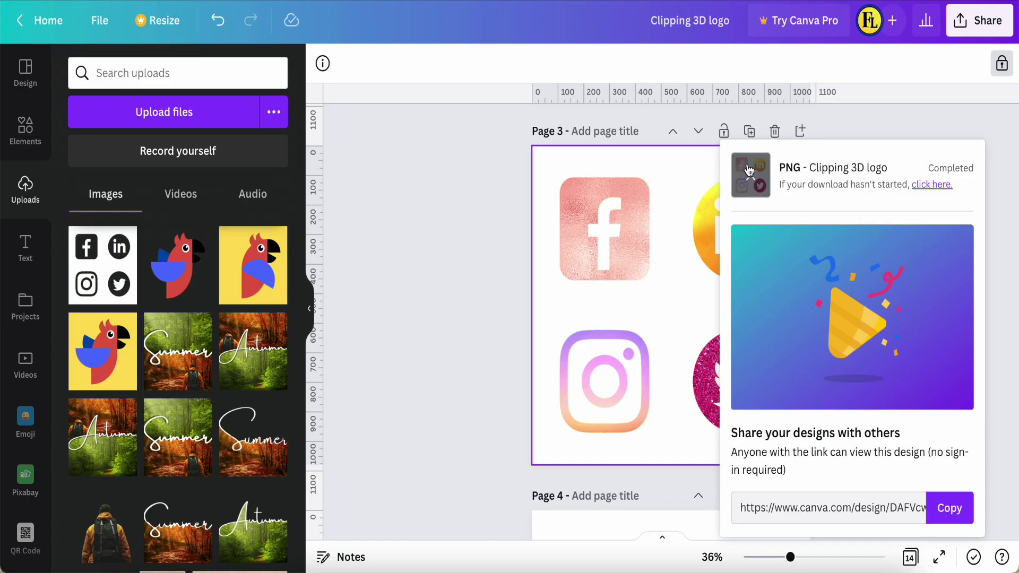
- Upload Clipping 3D logo-3-2.png to Canva
scroll(465, 303, down, 7)
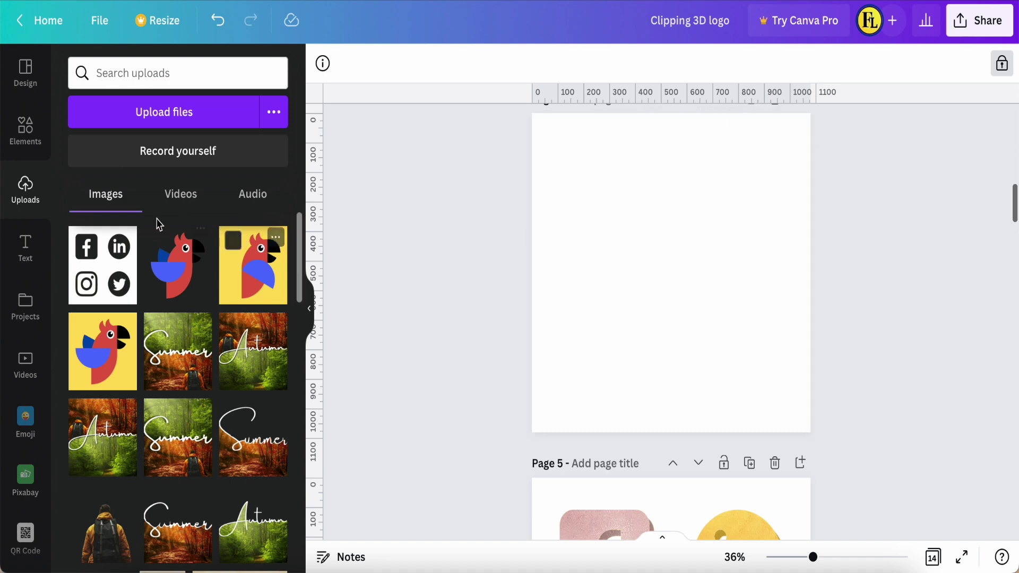
click(172, 121)
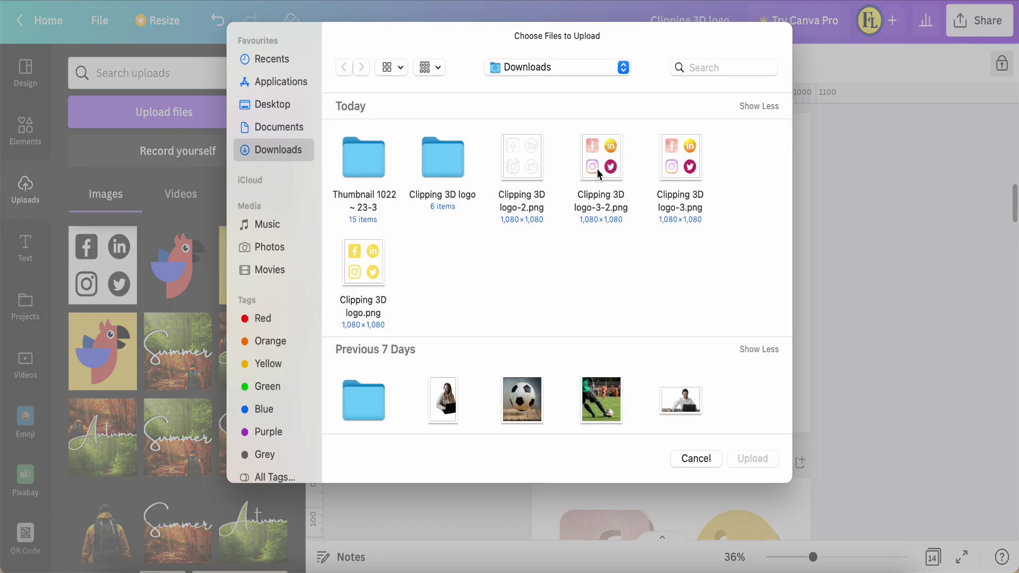
click(600, 171)
click(760, 462)
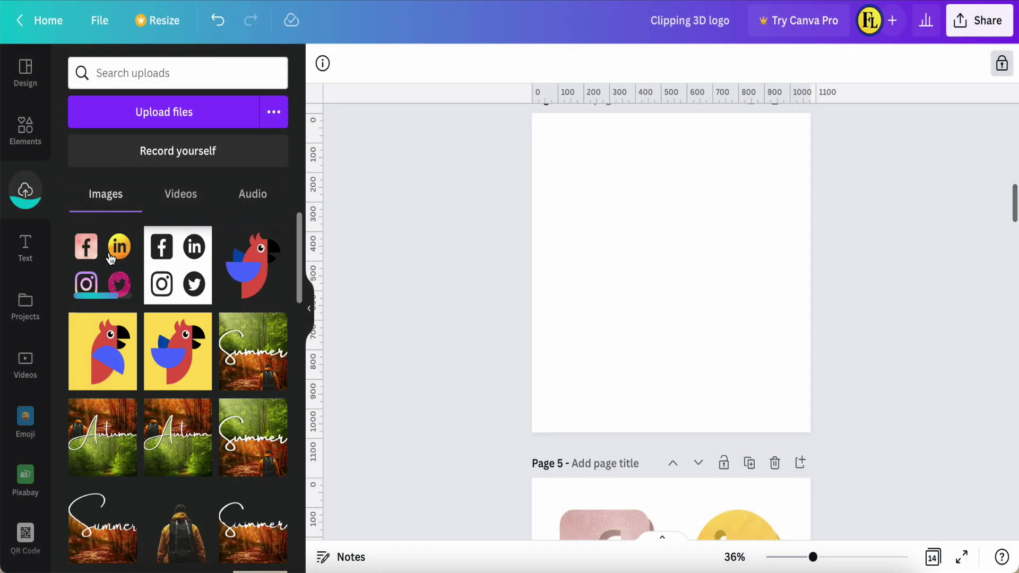
- Place the uploaded logo image on blank Page 4 and enlarge it to fill the page
click(111, 282)
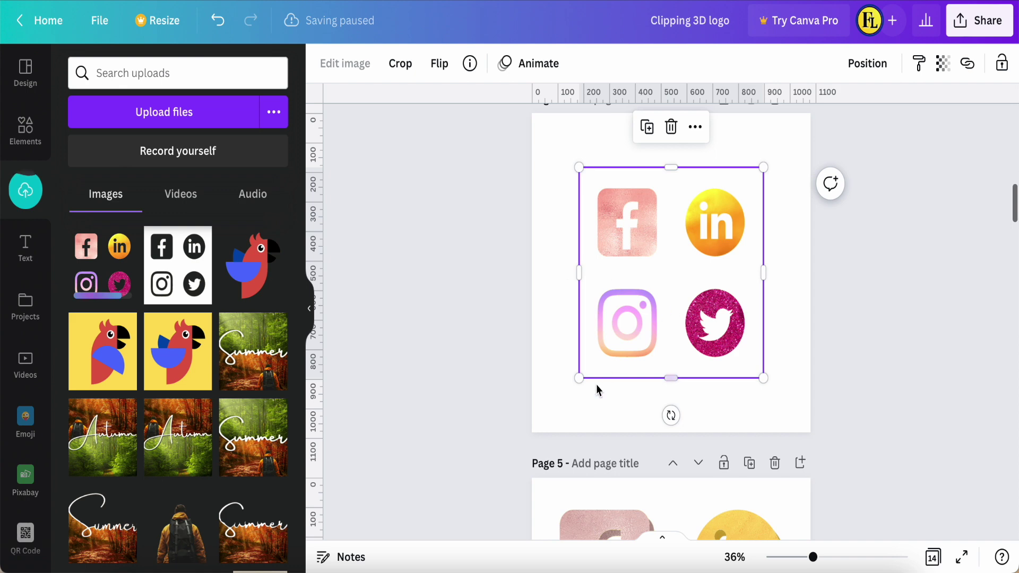
drag(581, 382, 532, 436)
drag(763, 167, 810, 113)
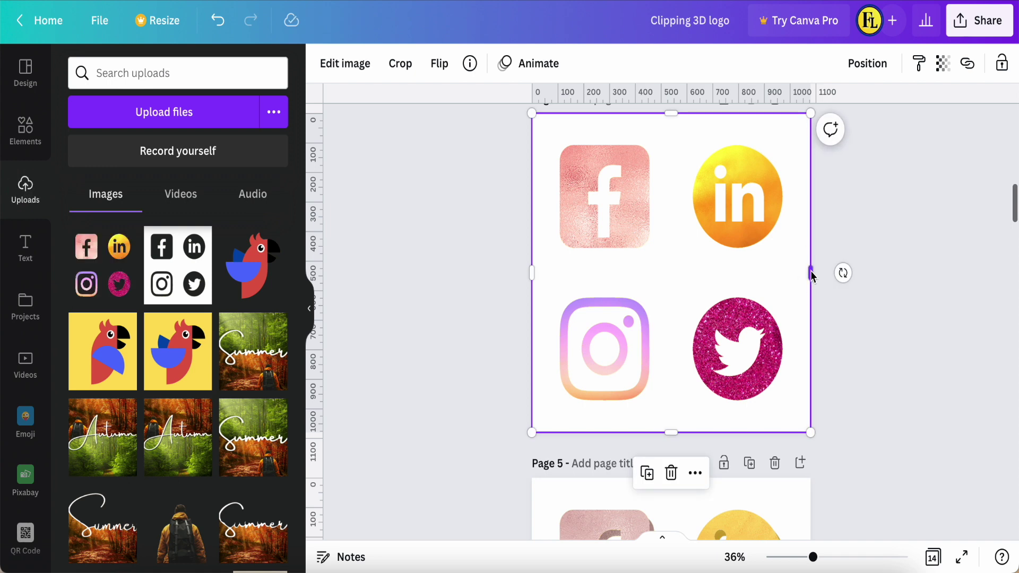
drag(811, 274, 795, 272)
click(839, 323)
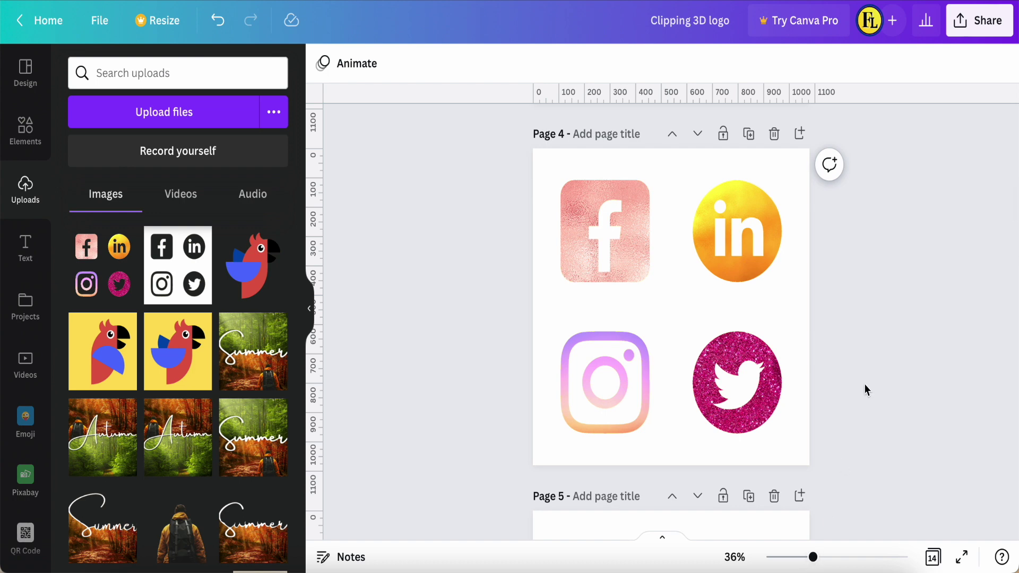
- Apply a Drop shadow to the Page 4 logo image with transparency 100
click(731, 305)
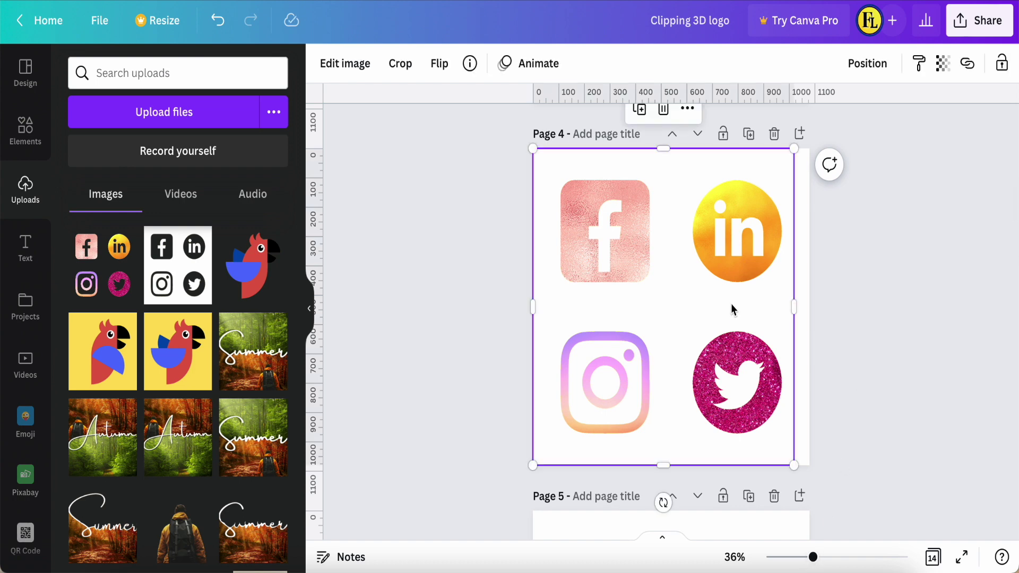
click(347, 66)
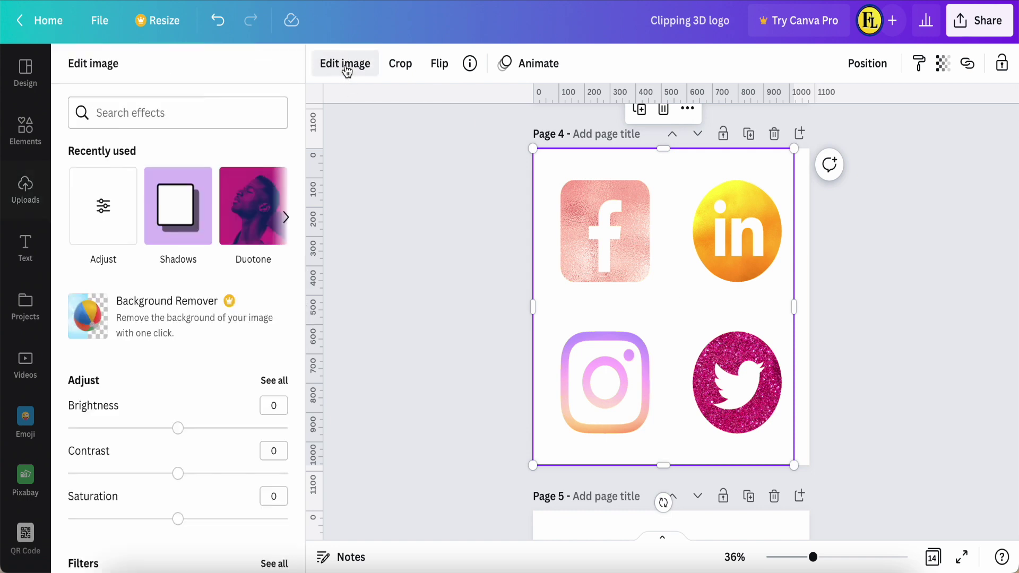
click(187, 222)
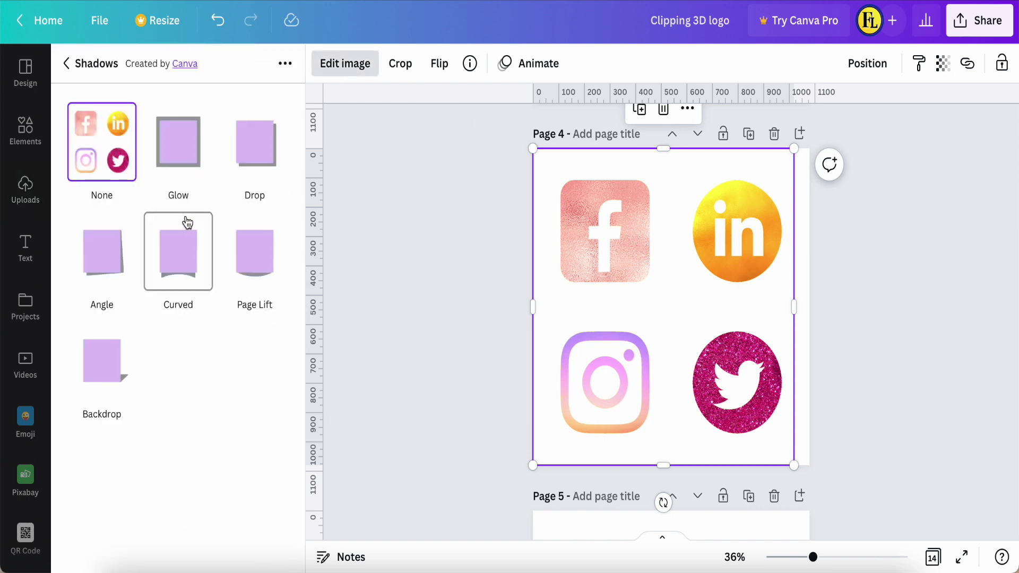
click(255, 157)
click(255, 158)
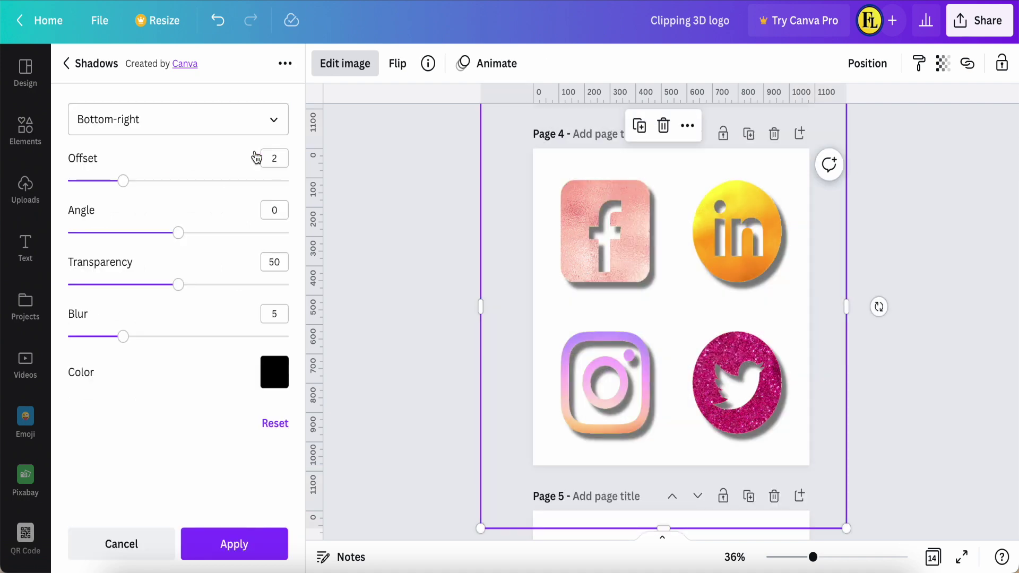
drag(179, 286, 305, 291)
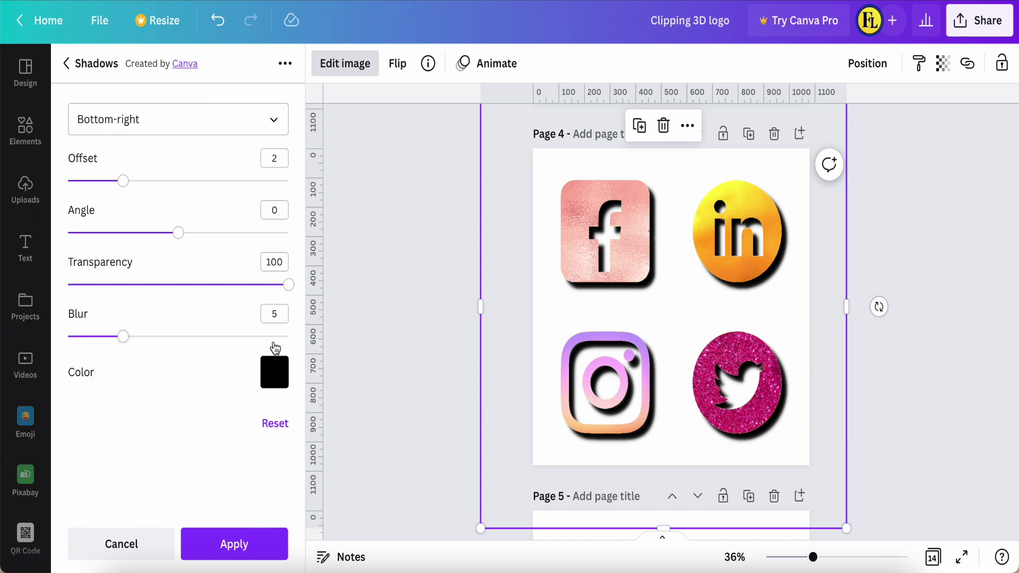
- Try red, pink, purple and light blue shadow colours, then revert to black
click(277, 371)
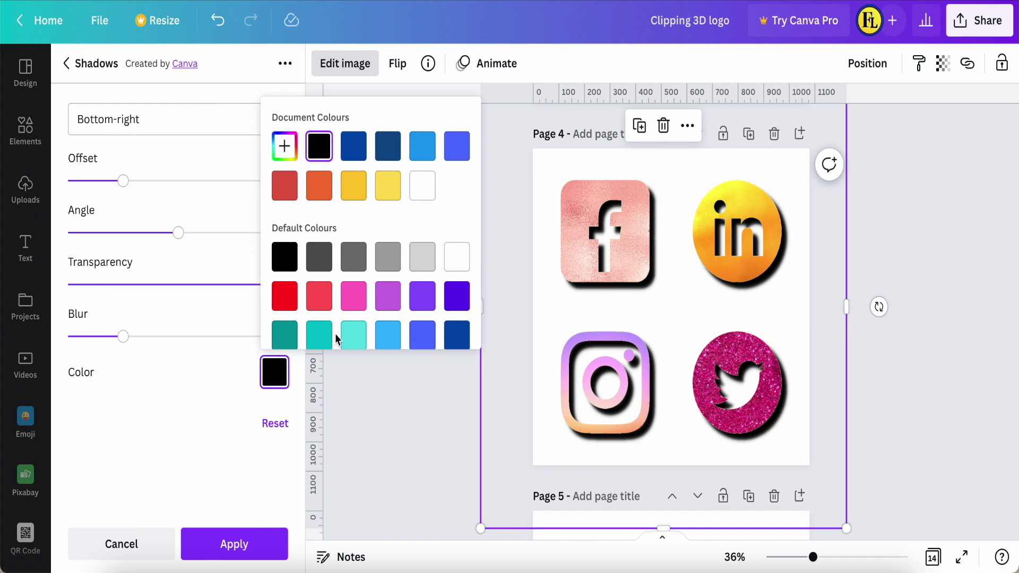
click(319, 295)
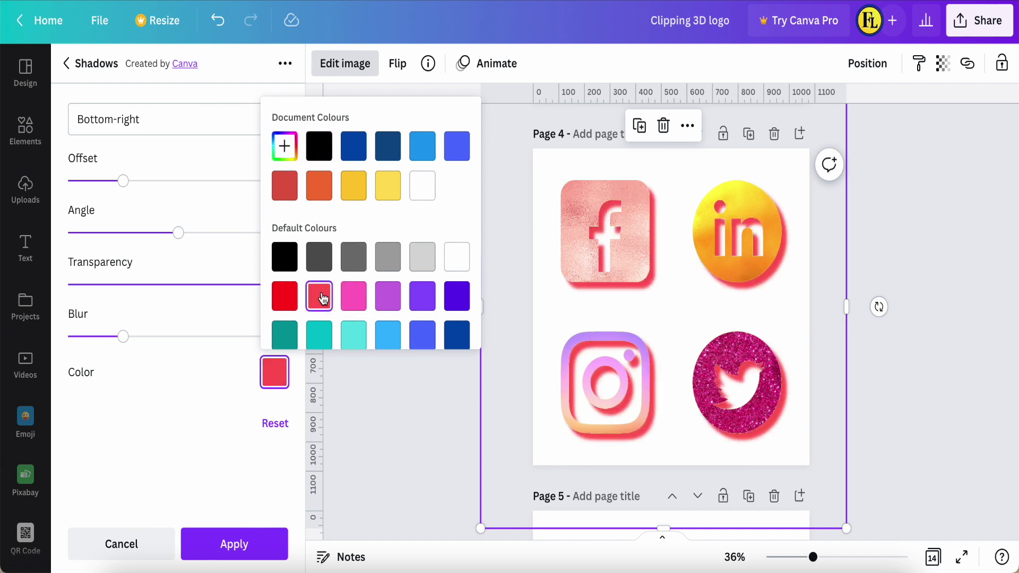
click(355, 303)
click(386, 297)
click(396, 333)
scroll(424, 313, down, 3)
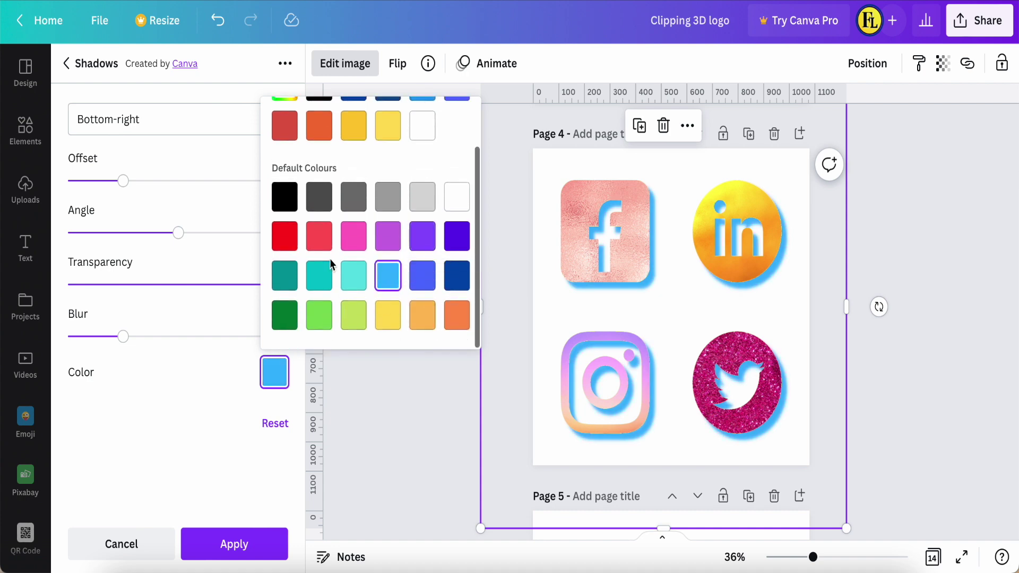
scroll(330, 260, up, 3)
scroll(329, 261, down, 1)
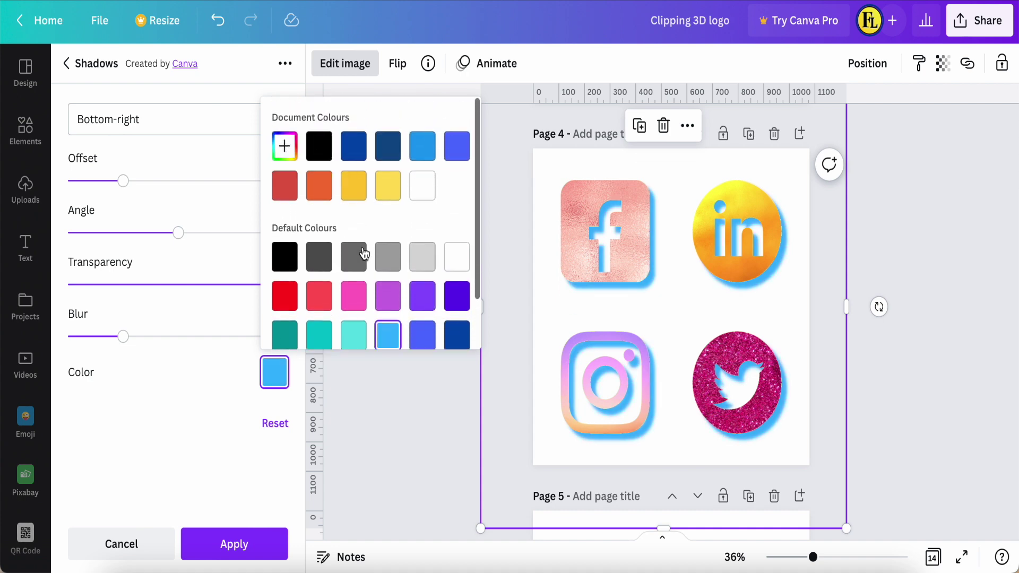
click(286, 259)
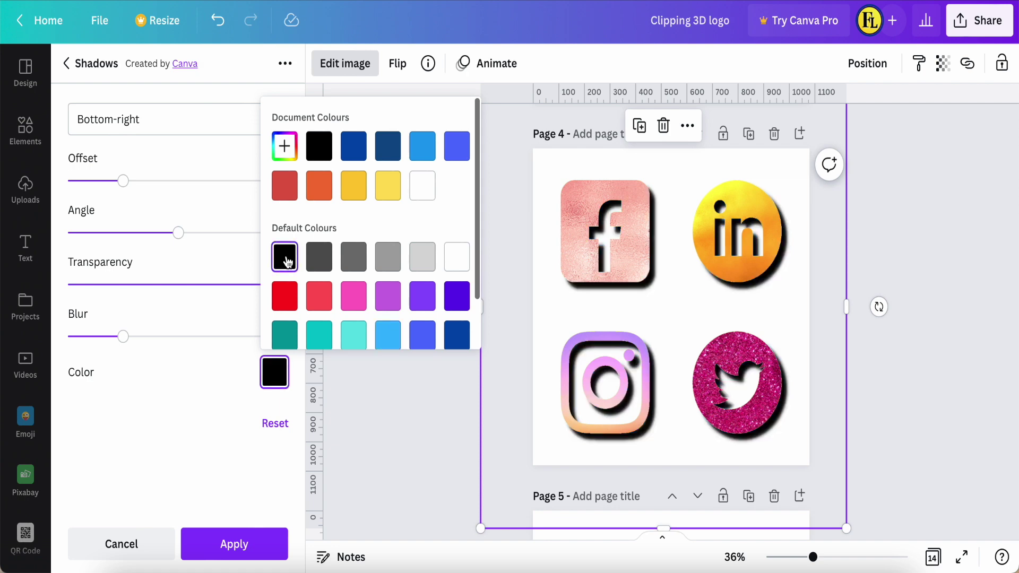
click(398, 417)
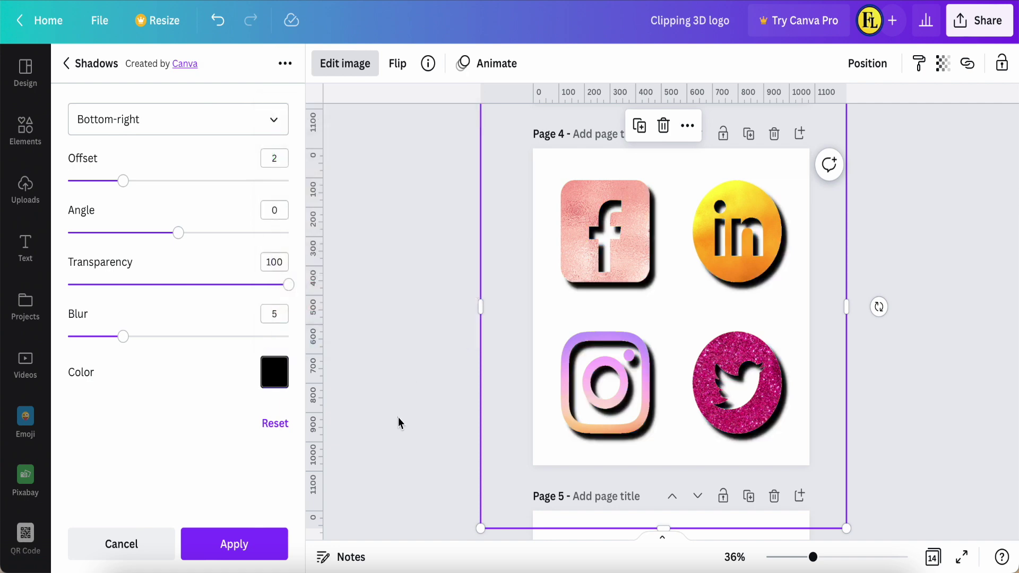
click(398, 417)
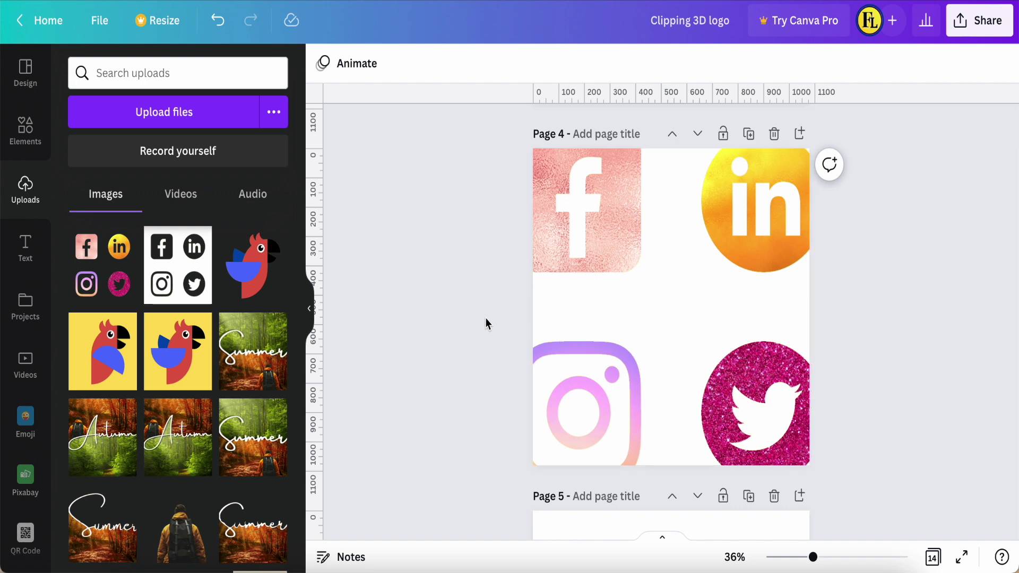
click(664, 305)
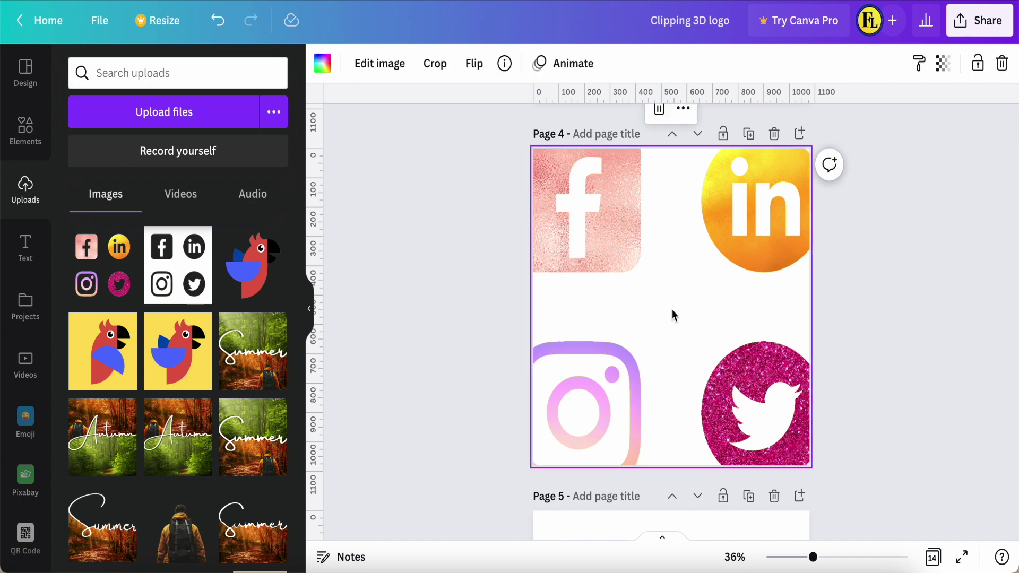
scroll(680, 291, up, 2)
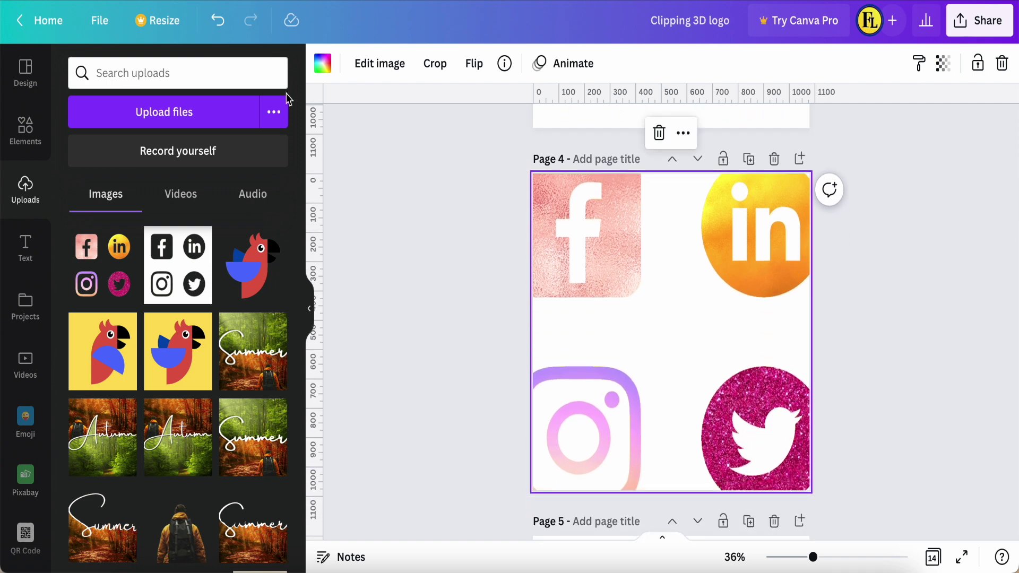
- Undo the last two changes and trim the logo image's left, top and bottom edges
click(217, 23)
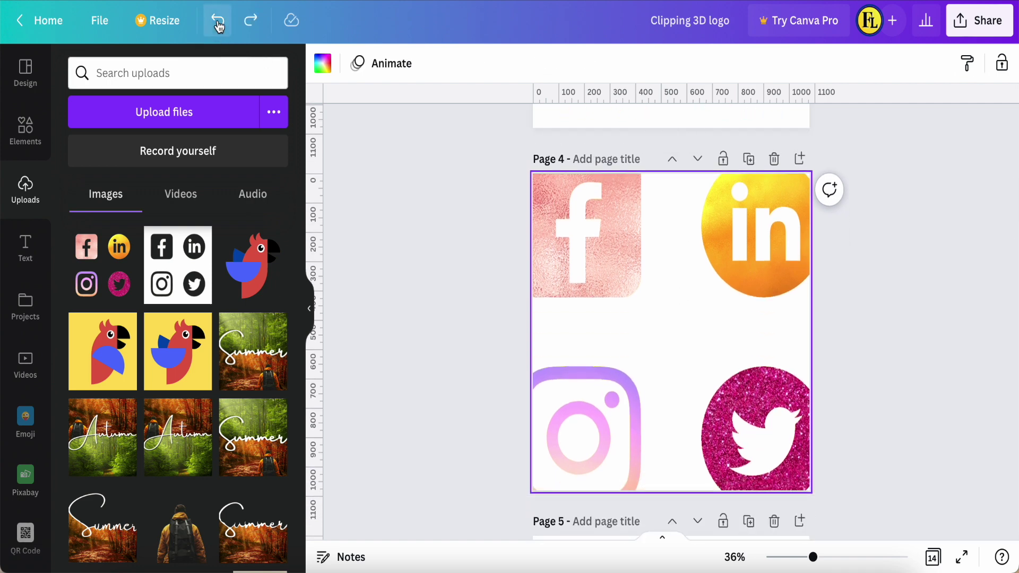
click(217, 23)
click(623, 282)
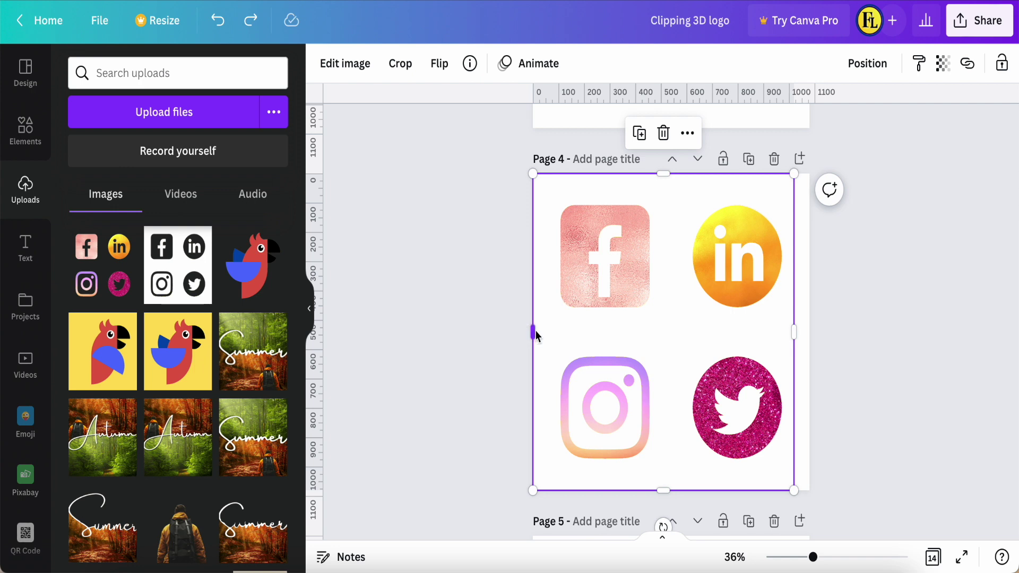
drag(549, 333, 553, 332)
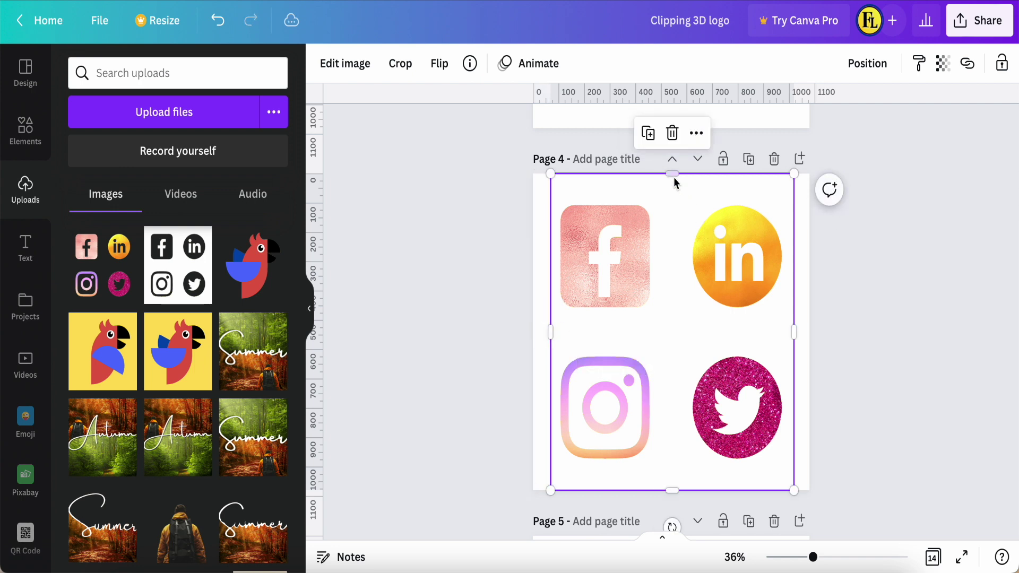
drag(674, 181, 673, 194)
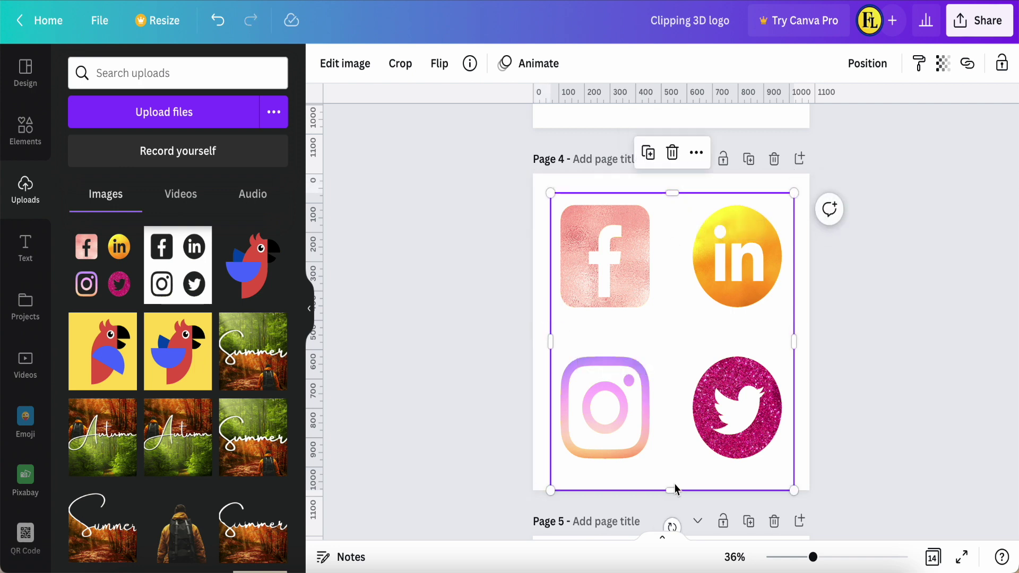
drag(673, 495, 673, 474)
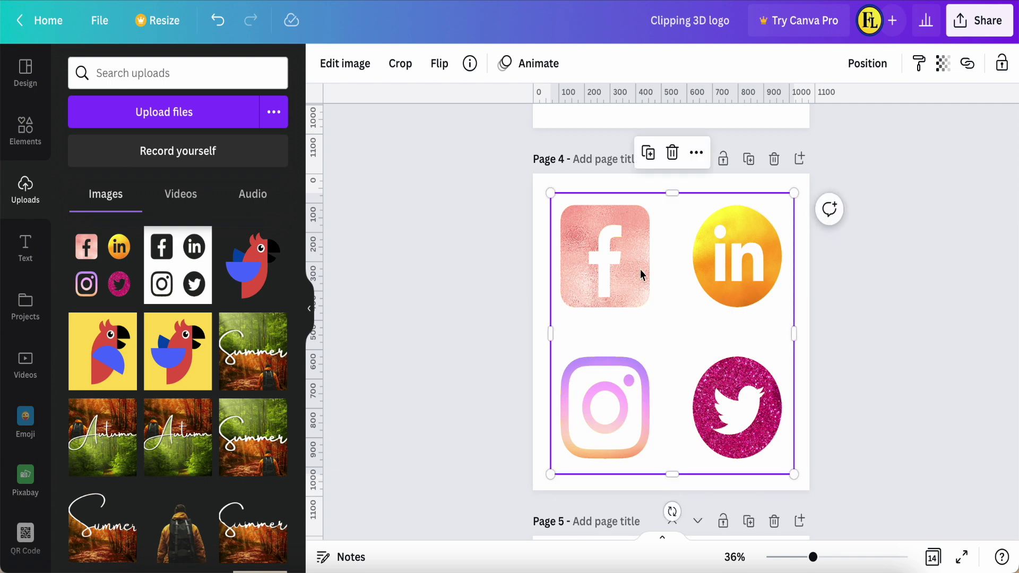
- Apply a black Drop shadow at transparency 100 to the Page 4 logos
click(345, 63)
click(121, 221)
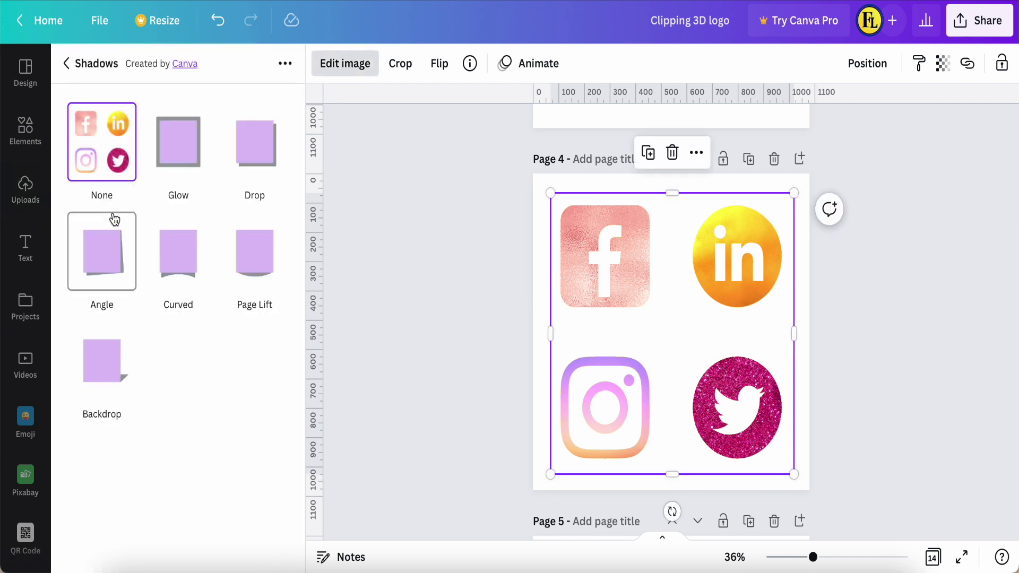
click(257, 141)
click(257, 142)
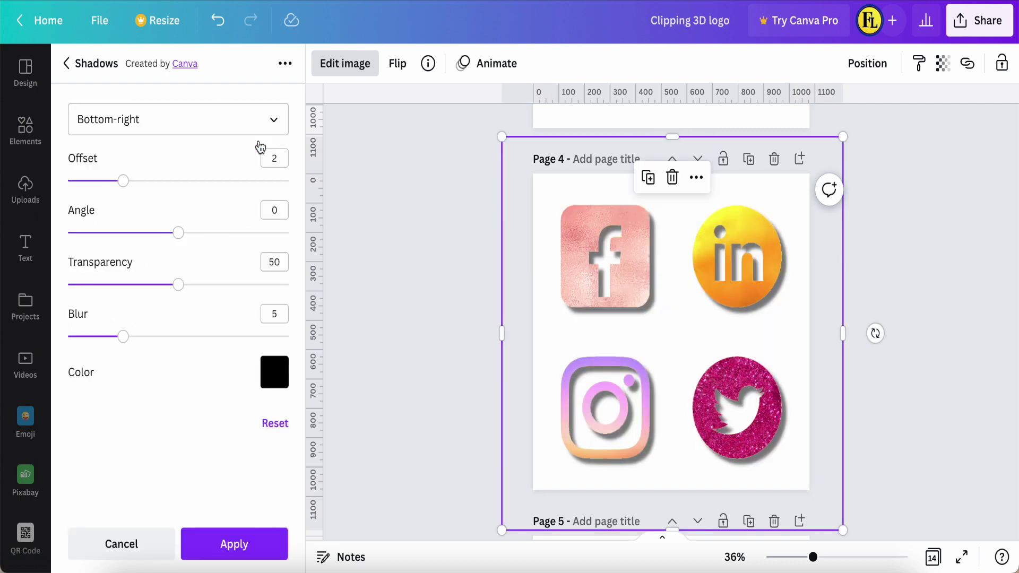
drag(179, 284, 327, 275)
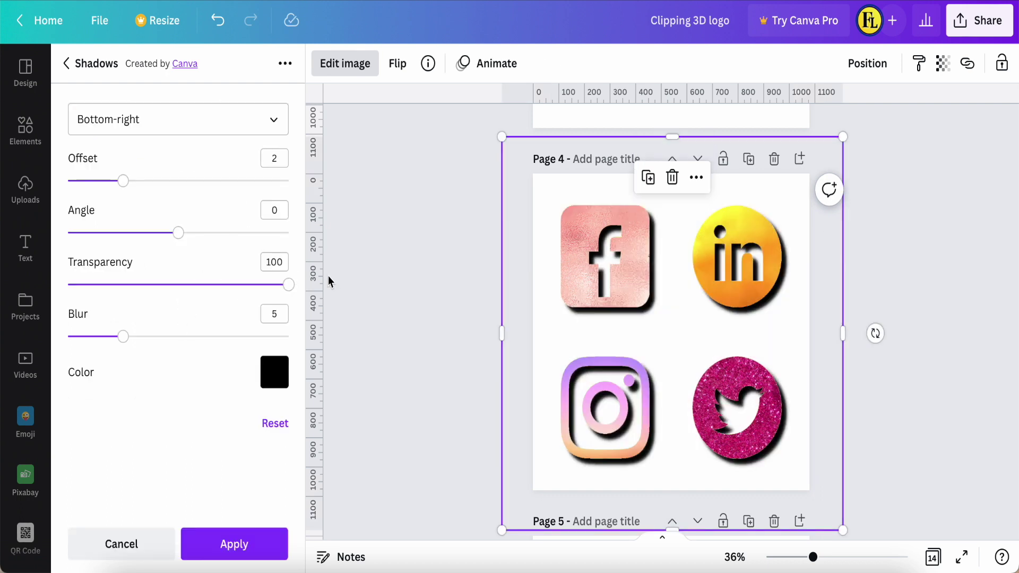
click(237, 542)
click(437, 349)
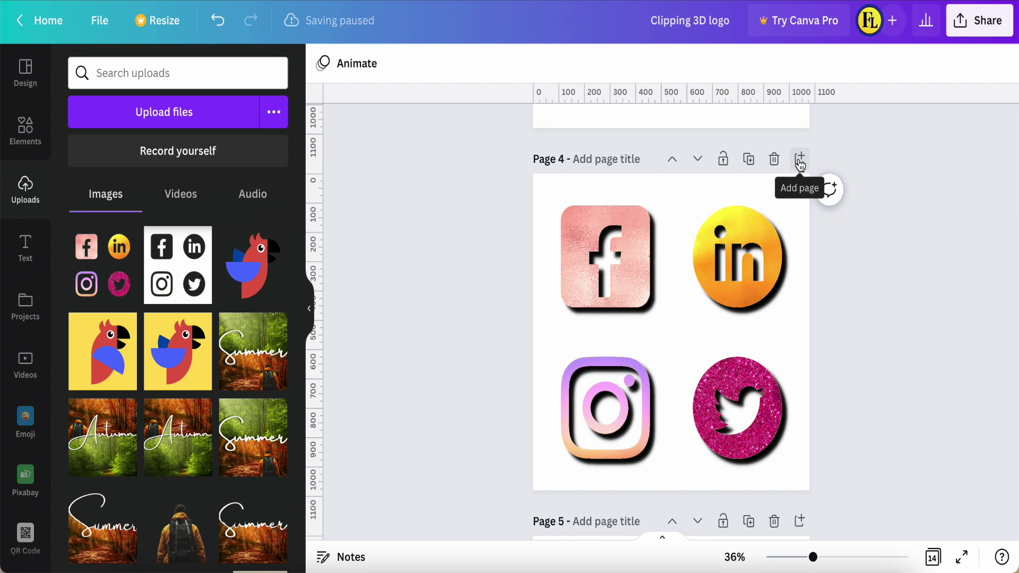
- Add Page 5 with the four-logo image, enlarged and side-trimmed to 923 × 1080 px
click(800, 162)
click(103, 278)
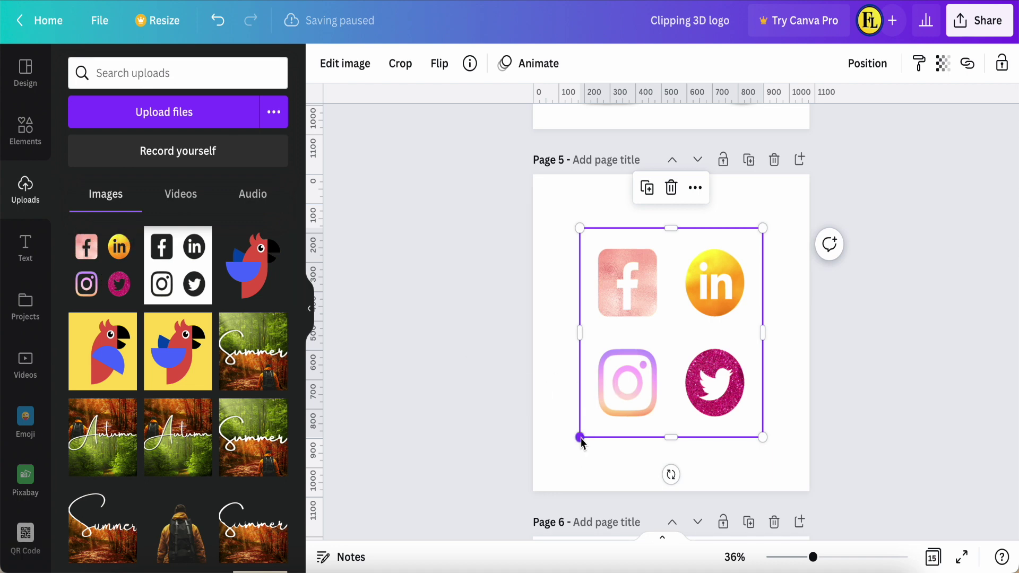
drag(580, 439, 534, 492)
drag(763, 228, 811, 175)
drag(533, 345, 553, 344)
drag(811, 334, 789, 334)
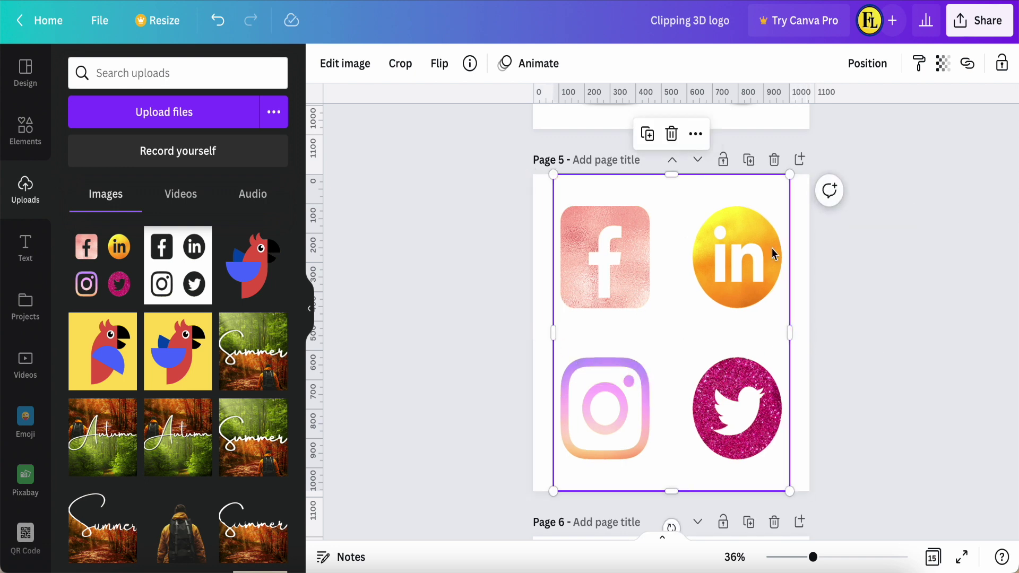
- Duplicate the logo image and set the copy to brightness -40, contrast 10, saturation 10
click(649, 137)
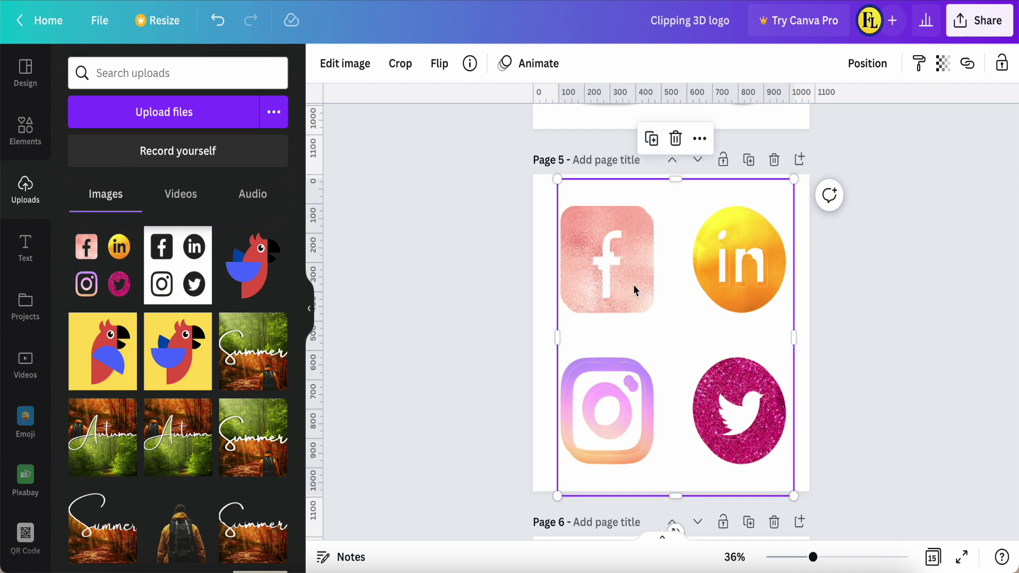
click(348, 66)
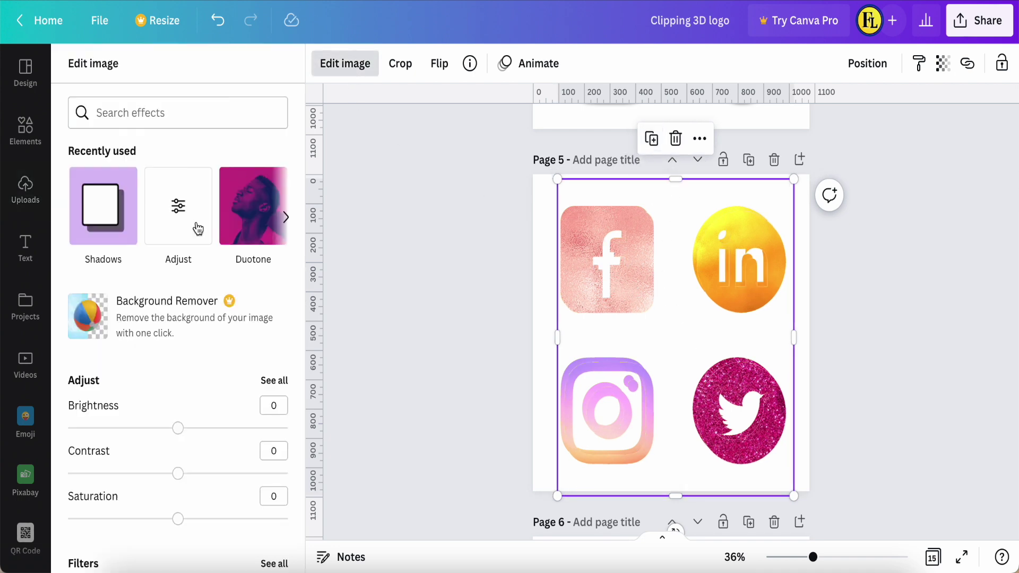
click(274, 382)
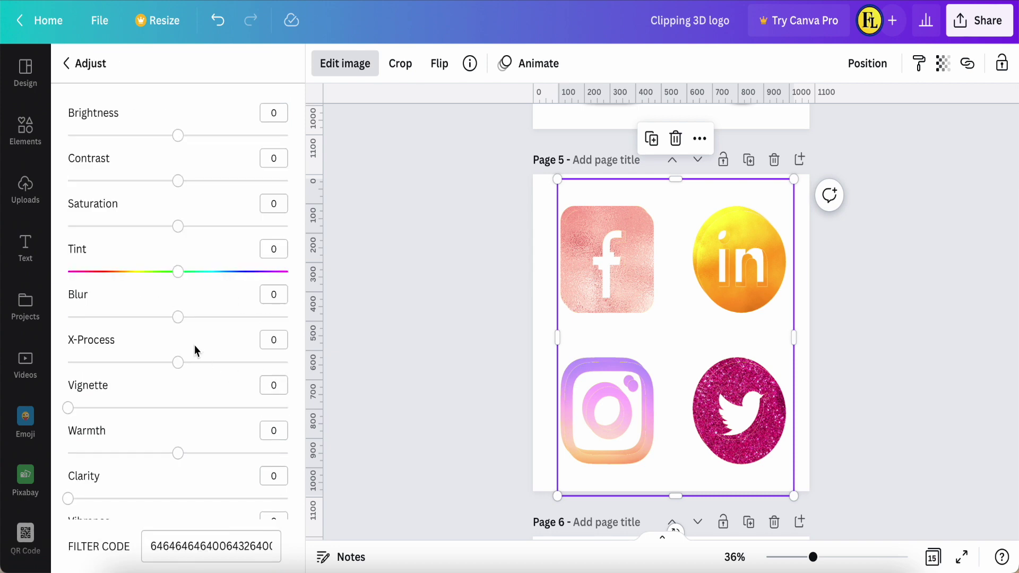
drag(180, 137, 136, 142)
mouse_move(177, 189)
mouse_down()
mouse_move(154, 189)
mouse_move(191, 189)
mouse_up()
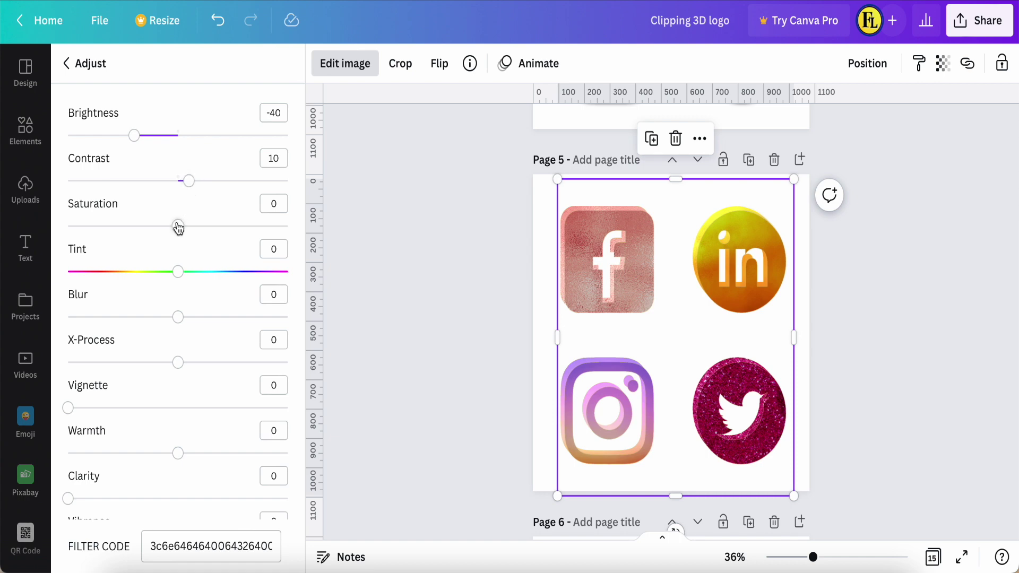
drag(184, 229, 189, 227)
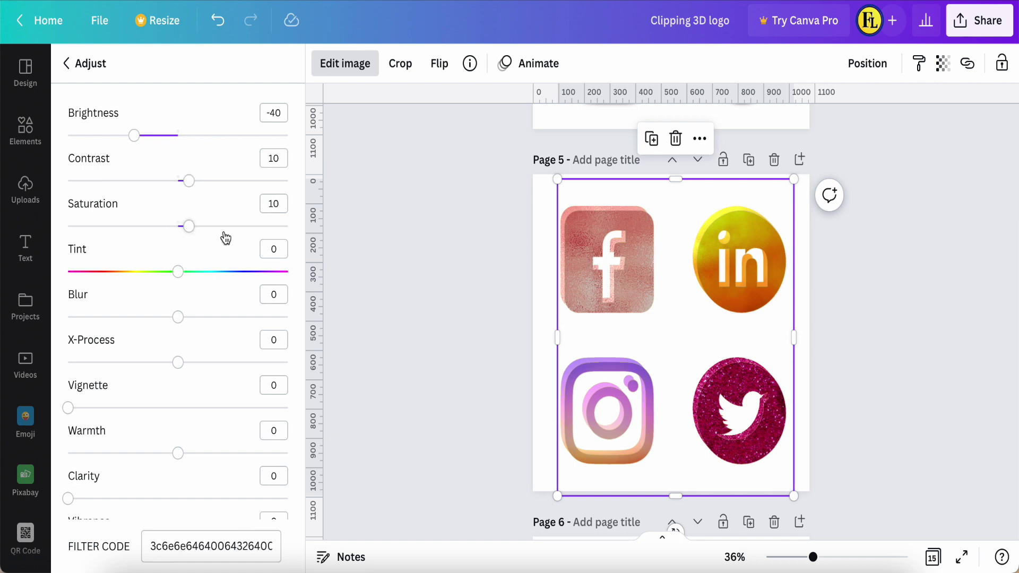
- Send the darkened copy behind the original logo image
right_click(650, 324)
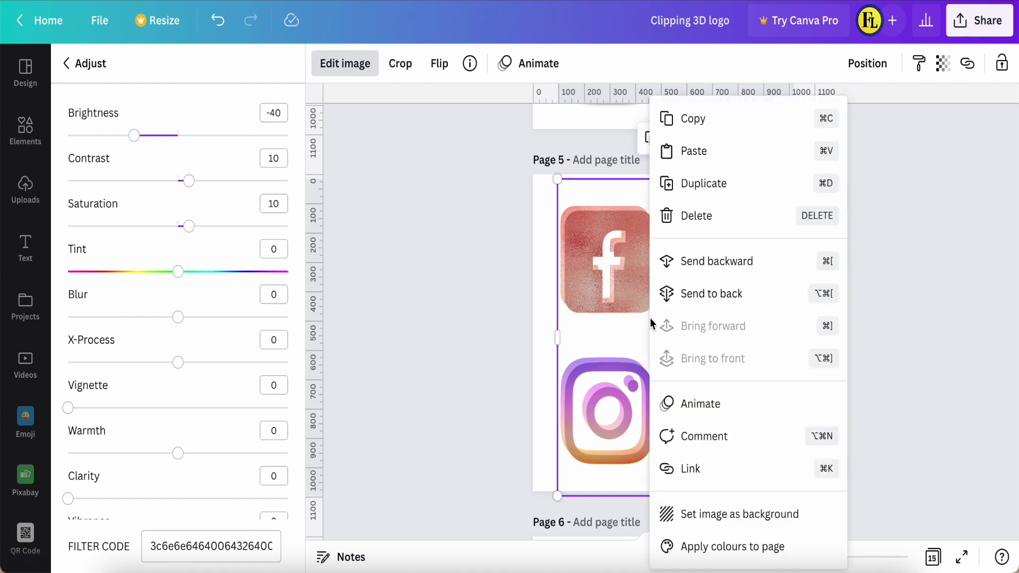
click(707, 265)
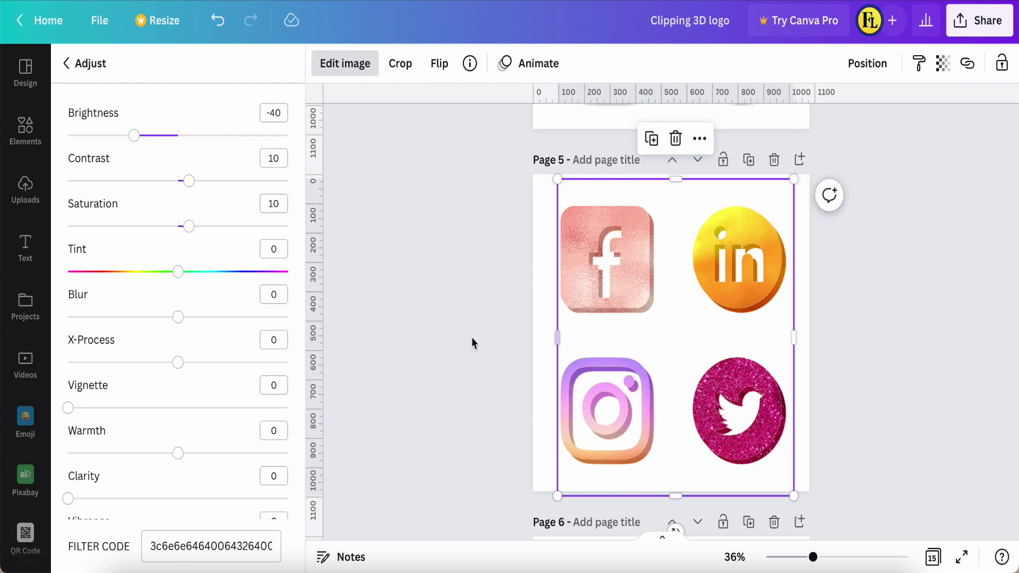
key(Escape)
- Collapse the side panel and send the selected Page 5 image back one layer
click(311, 312)
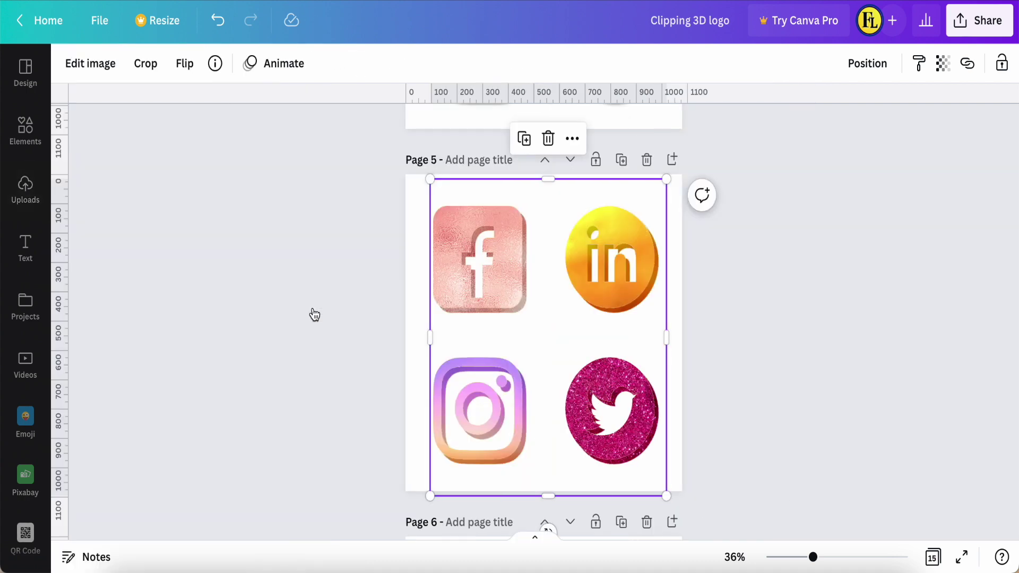
click(766, 354)
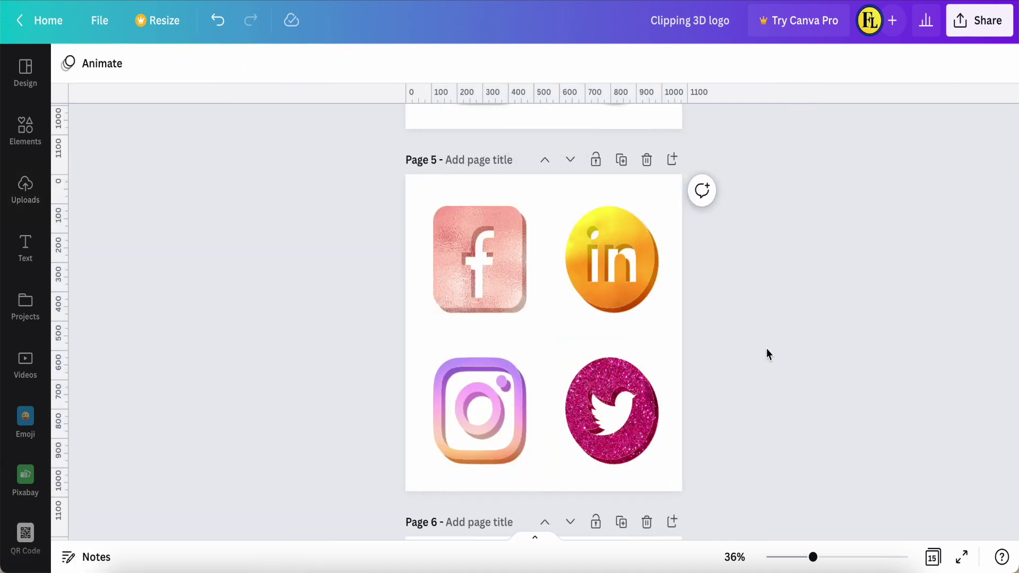
click(654, 353)
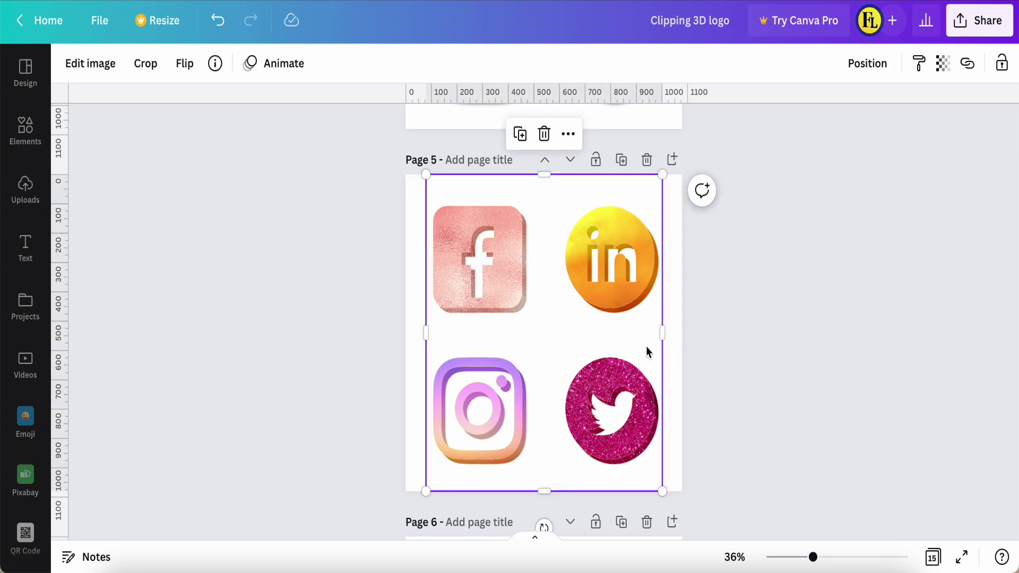
right_click(579, 335)
click(629, 266)
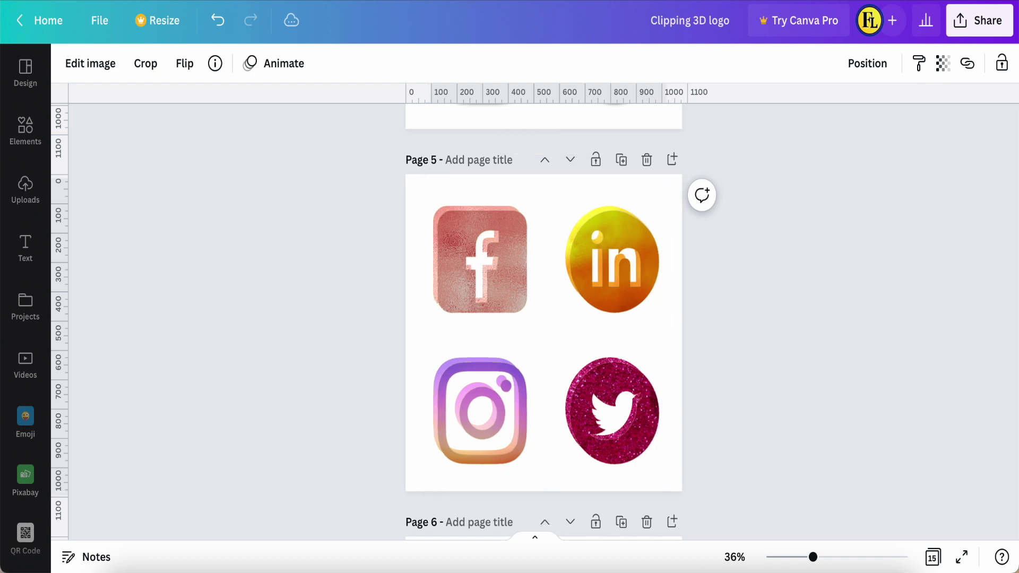
- Nudge the darker copy slightly down-right and send it behind the original
click(528, 295)
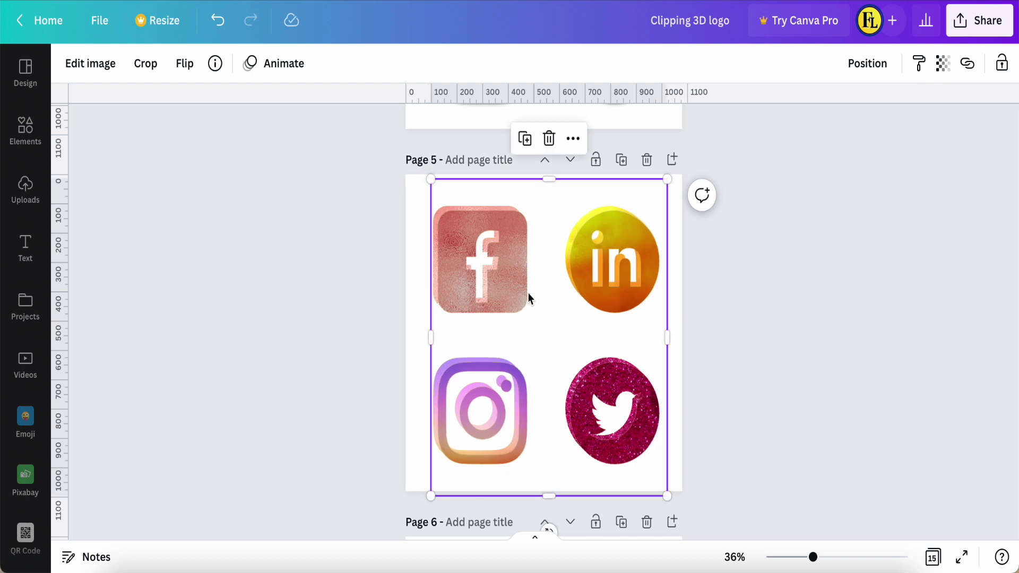
drag(528, 296, 529, 294)
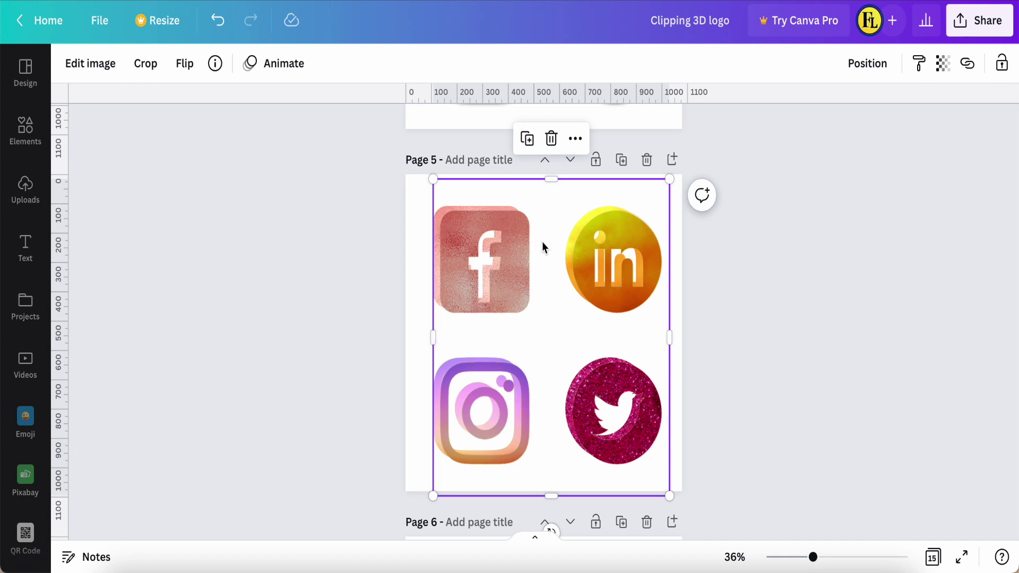
right_click(514, 258)
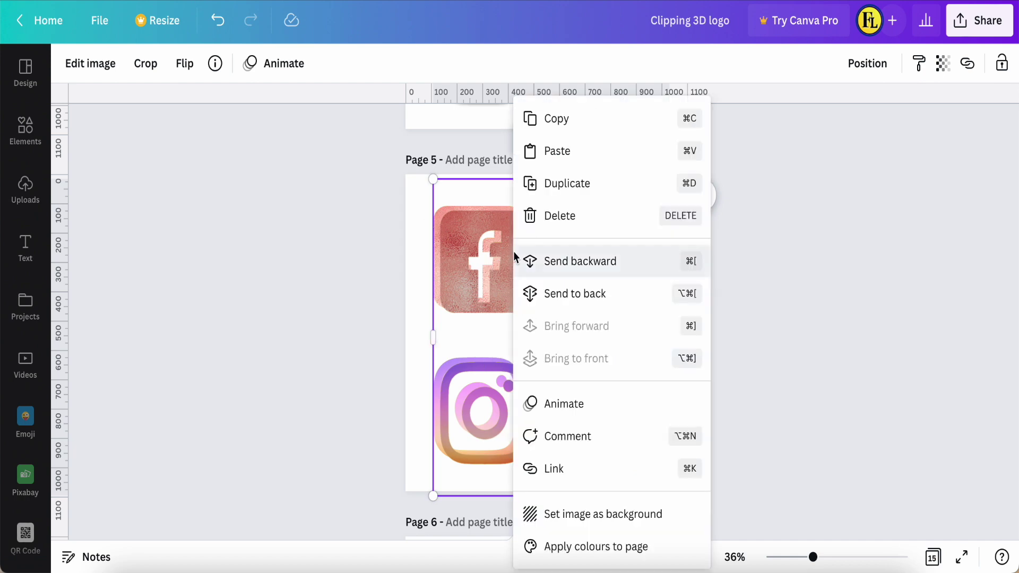
click(564, 270)
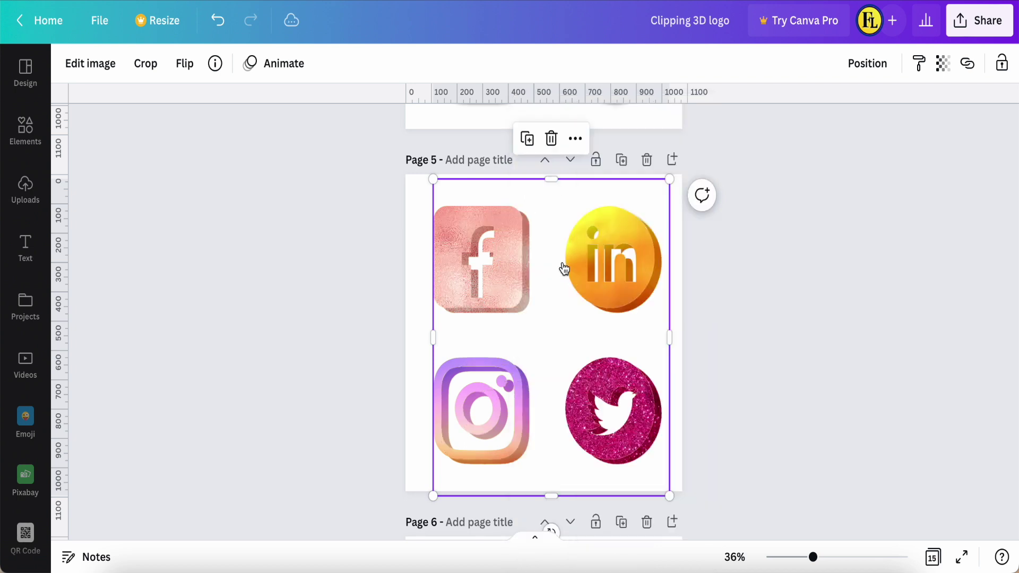
- Deselect the logos and zoom Page 5 from 36% to 54% to inspect the 3D edges
click(754, 342)
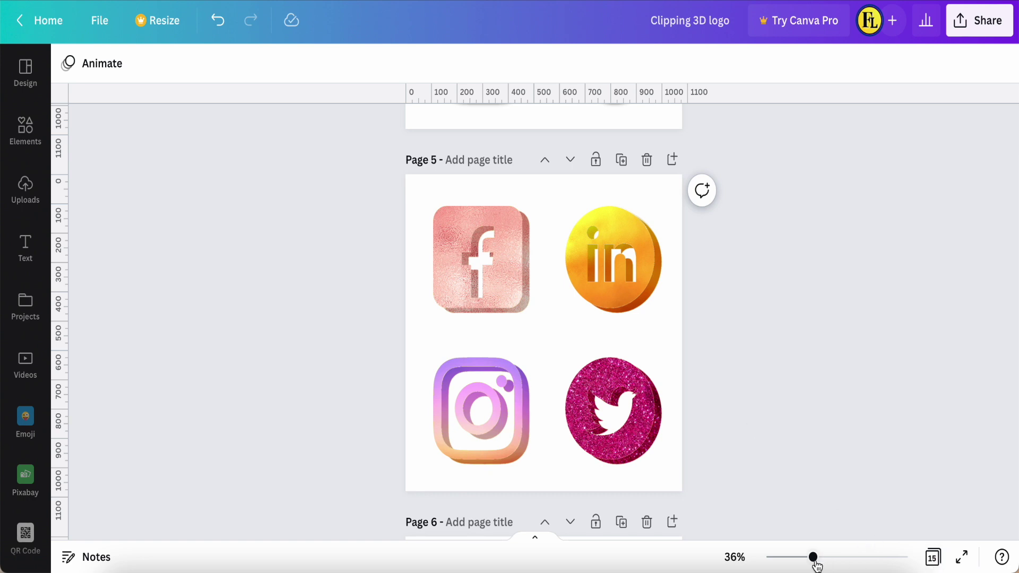
drag(816, 562, 829, 562)
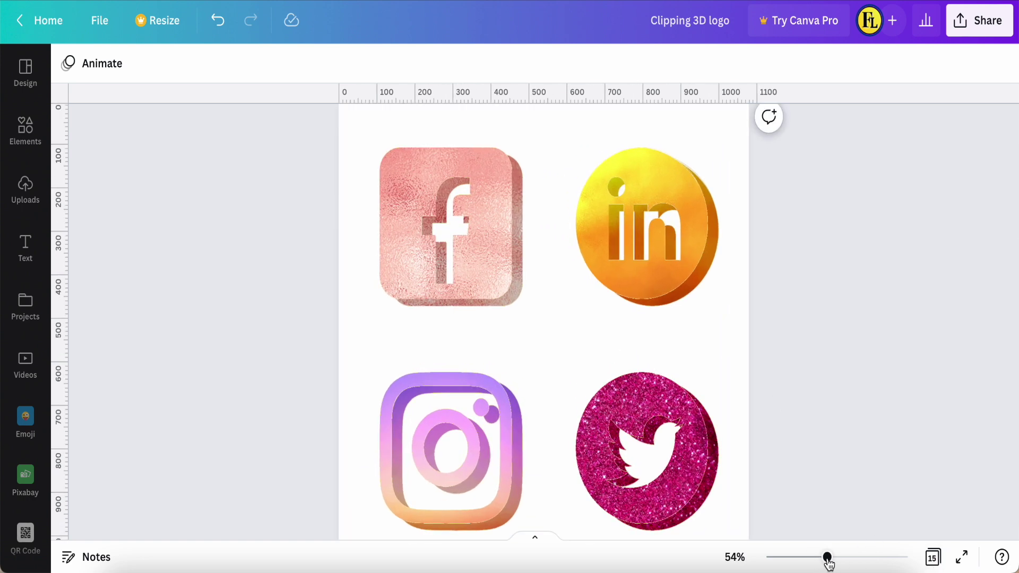